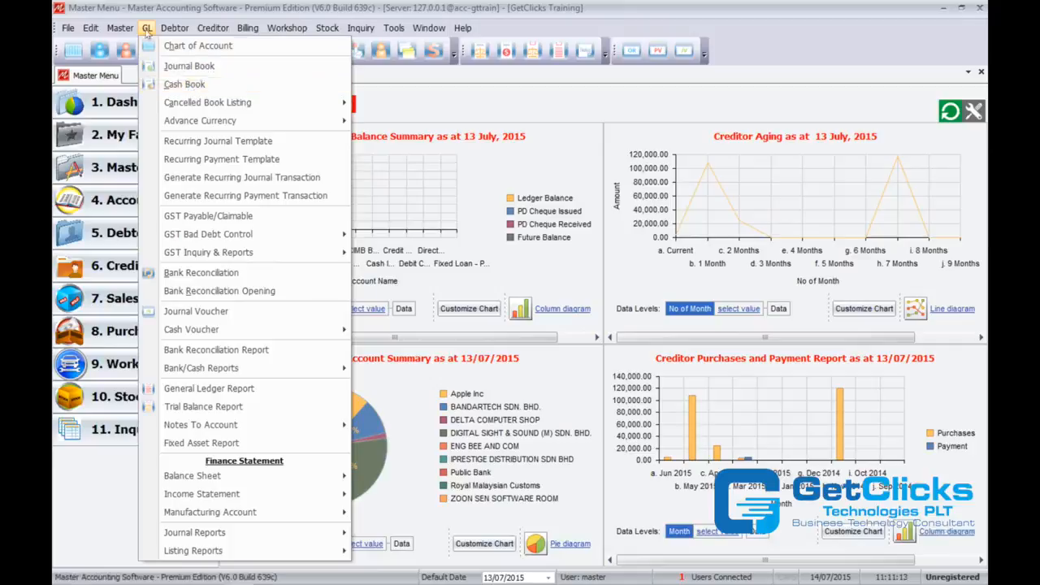
- Open the Cash Book, view the Bank - PBB account, and return to the Bank - MBB account (3010-100)
left_click(204, 89)
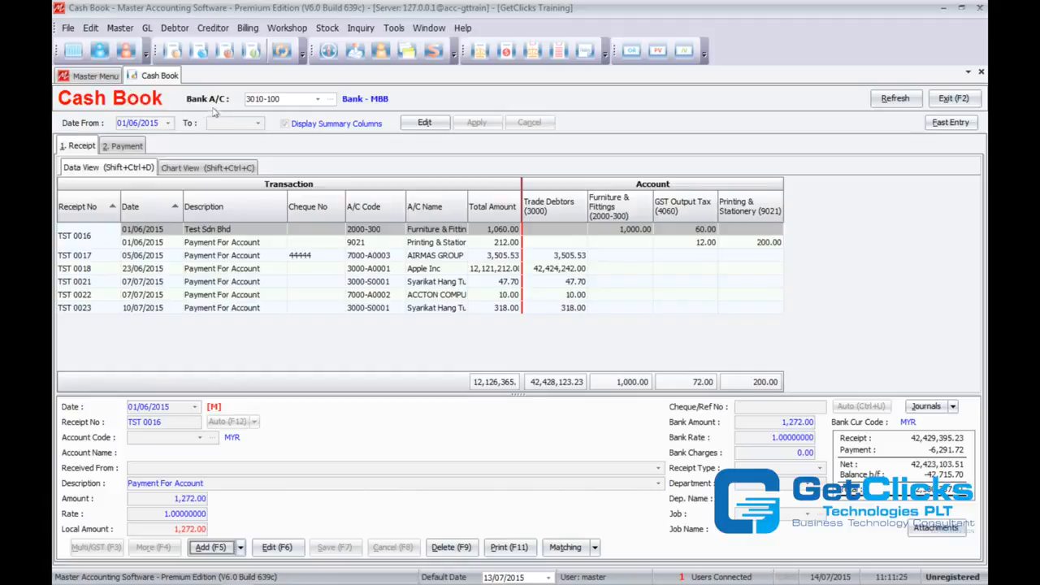
left_click(317, 99)
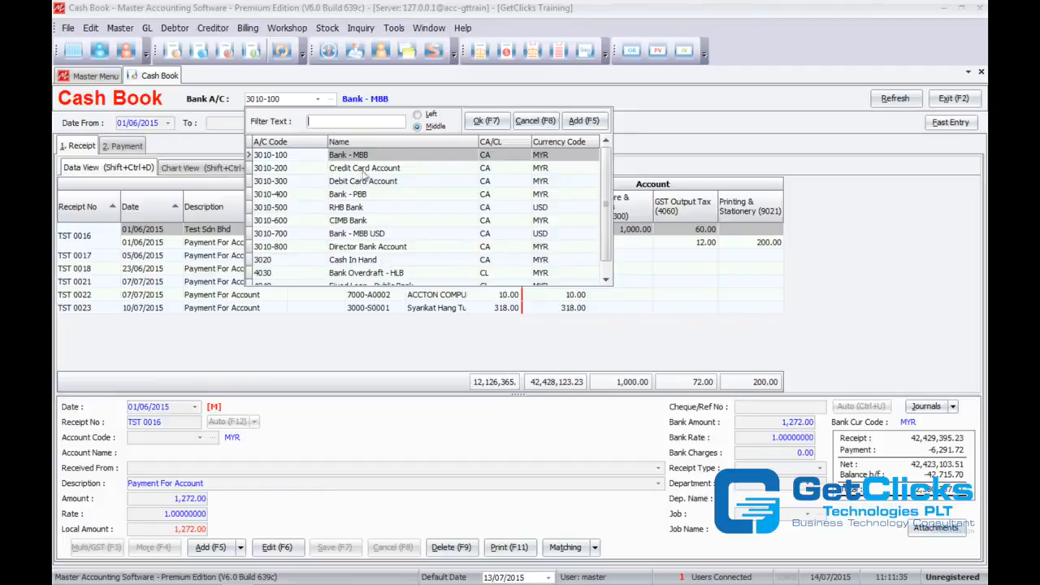
double_click(362, 197)
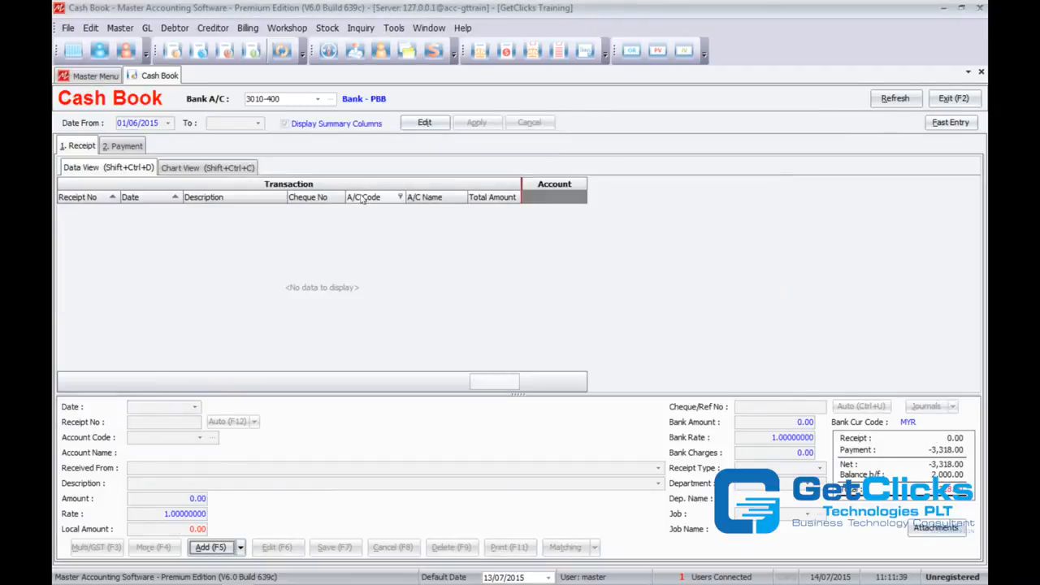
left_click(316, 99)
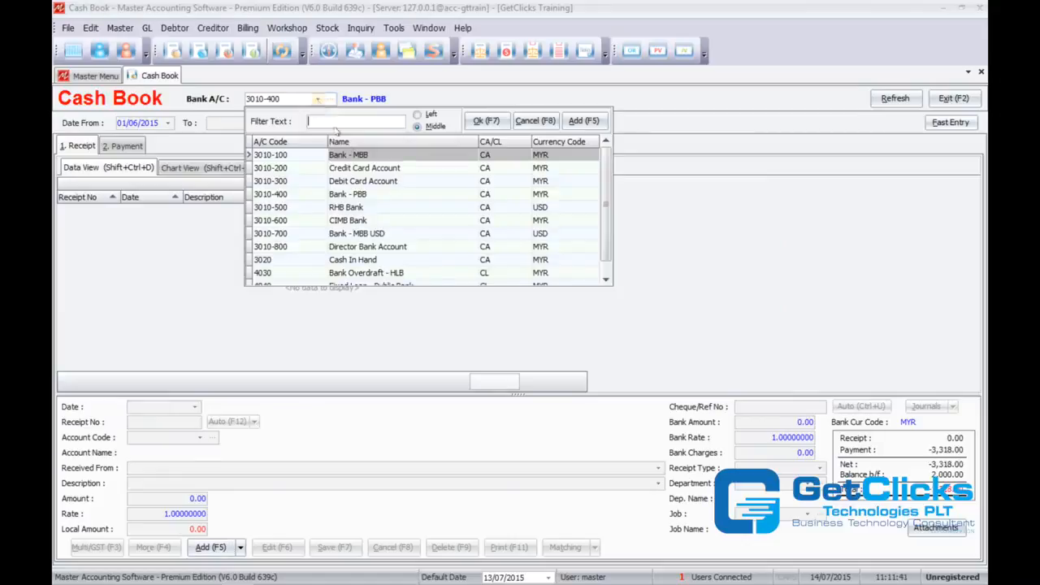
double_click(378, 158)
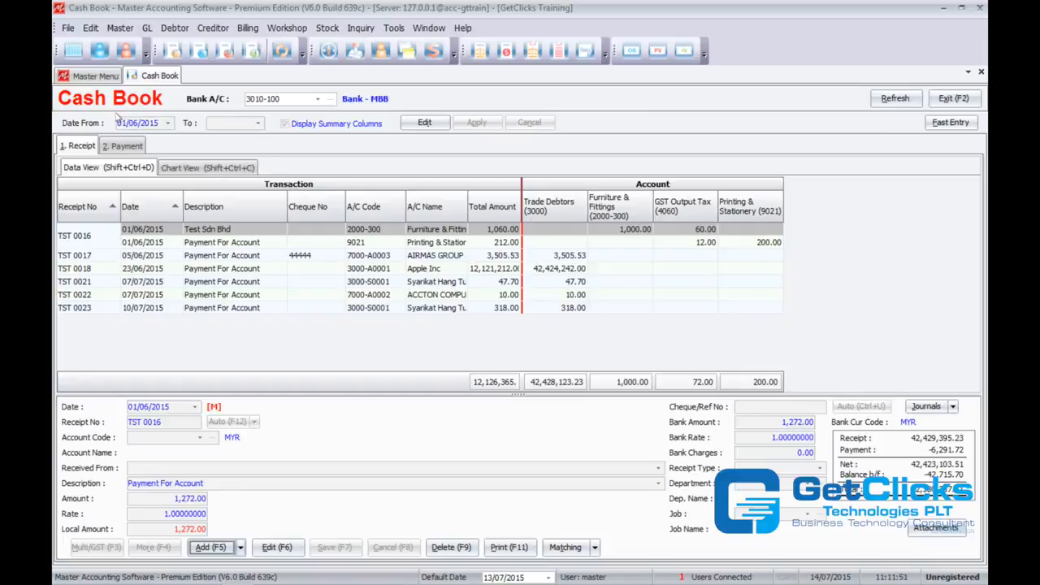
- Set the cash book's start date to 01/03/2015, and look at the payment listing before returning to the receipts
left_click(420, 123)
left_click(168, 122)
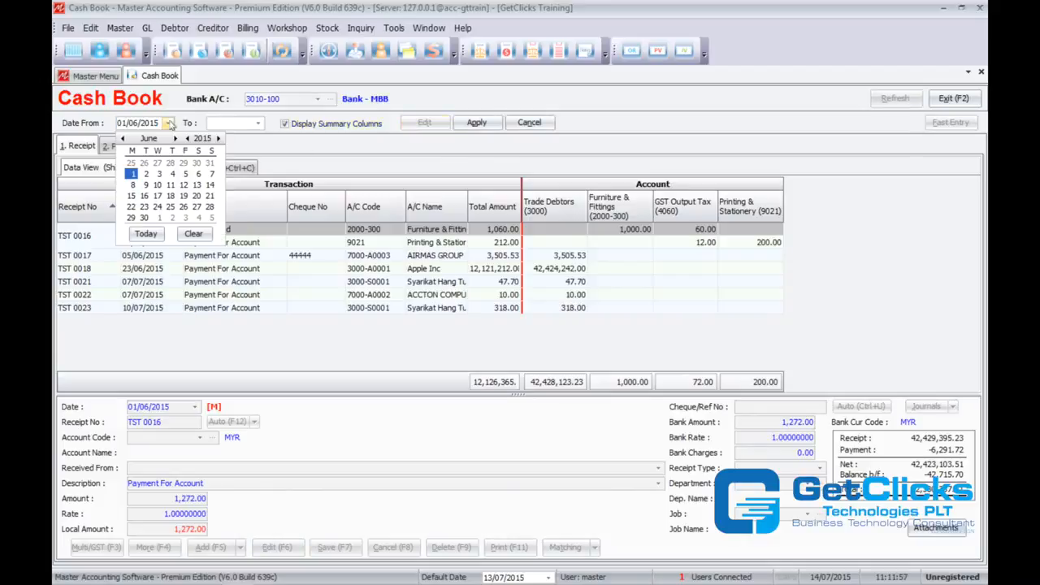
left_click(123, 139)
left_click(124, 139)
left_click(124, 139)
left_click(210, 164)
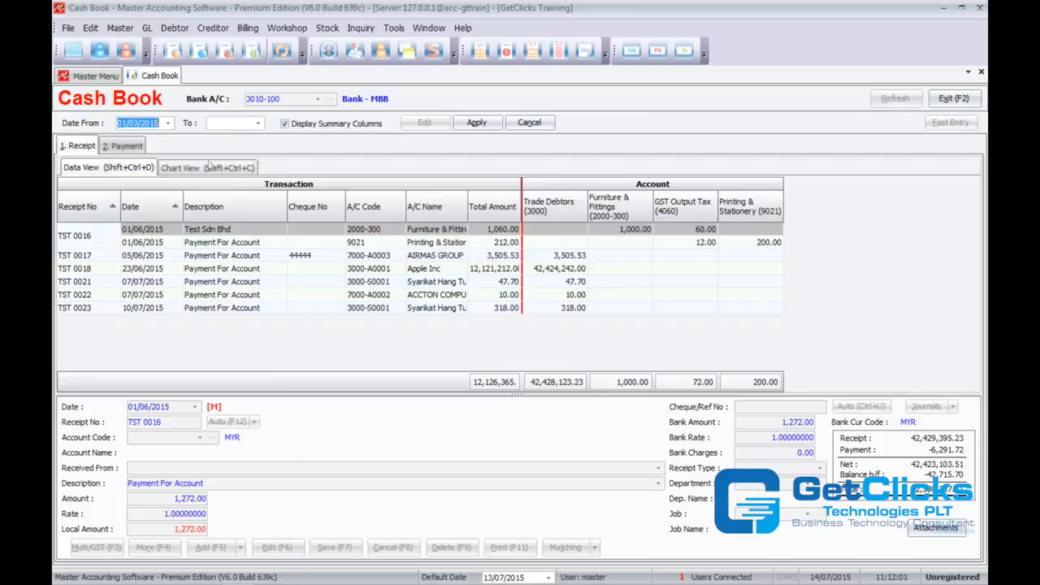
left_click(469, 125)
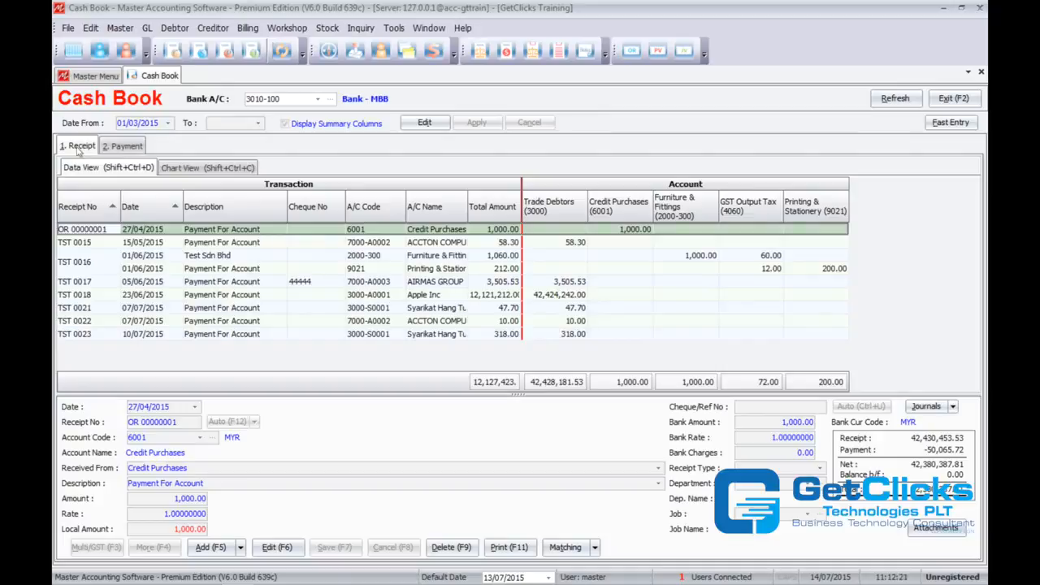
left_click(120, 147)
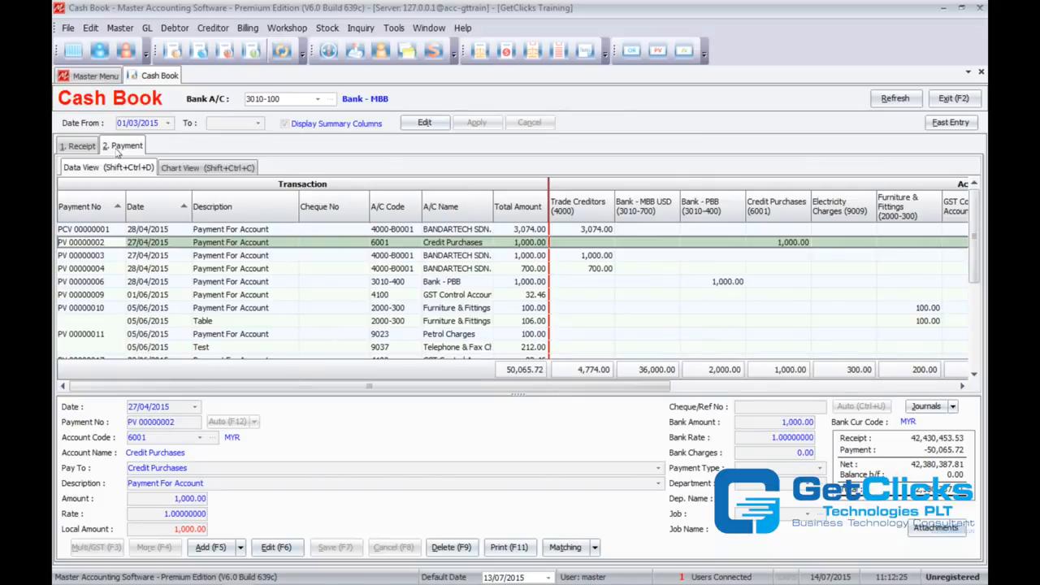
left_click(78, 147)
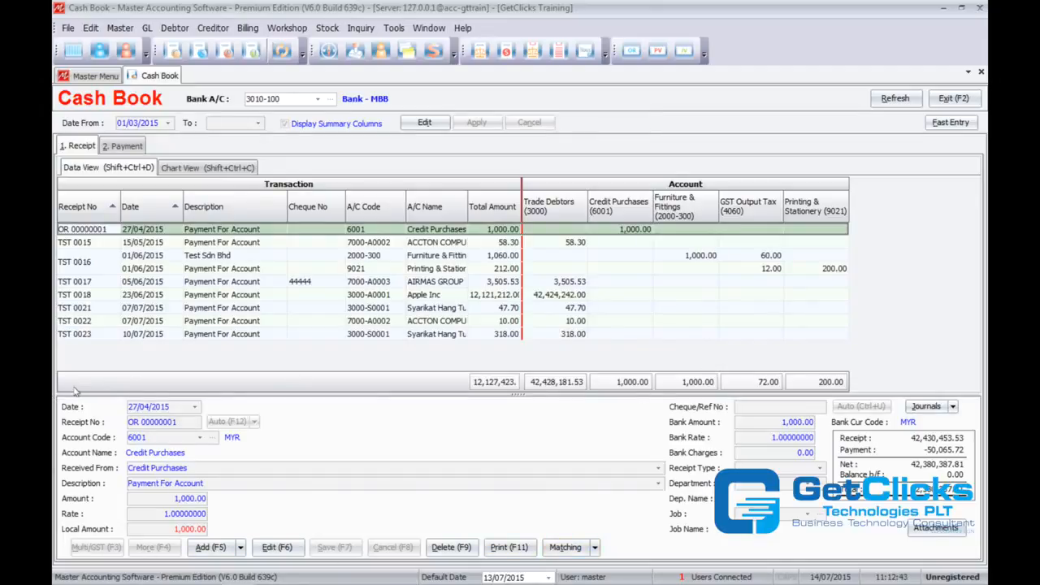
- Start a new receipt with the Cash Book - Receipt numbering and set its account code to 8000, Other Income
left_click(213, 547)
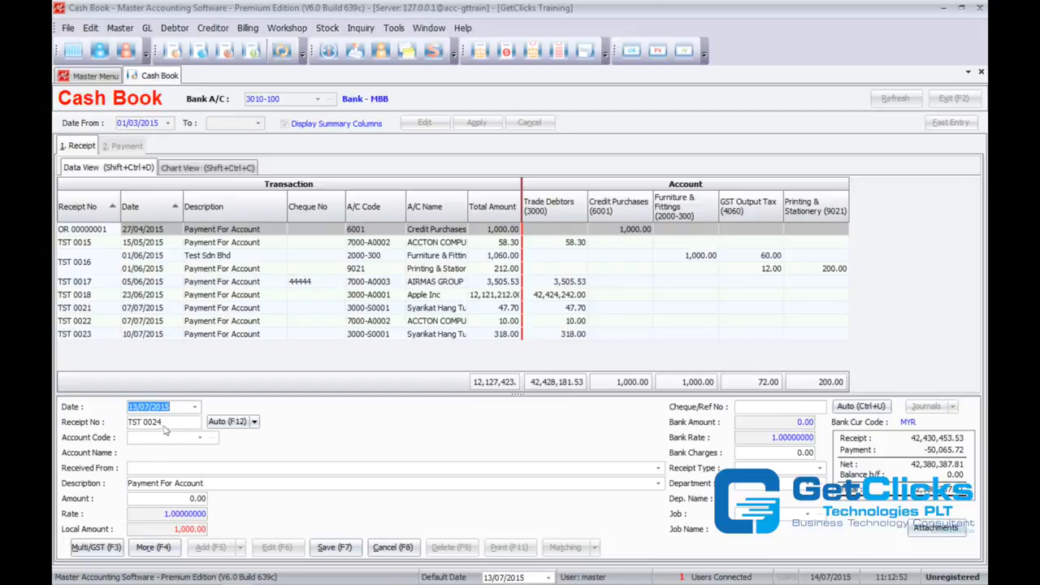
left_click(254, 421)
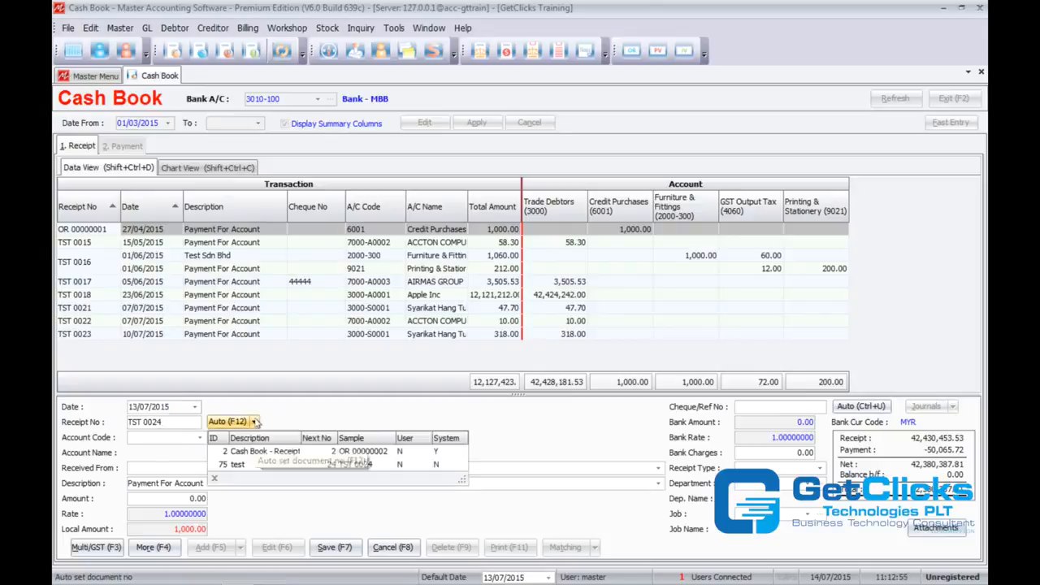
left_click(277, 451)
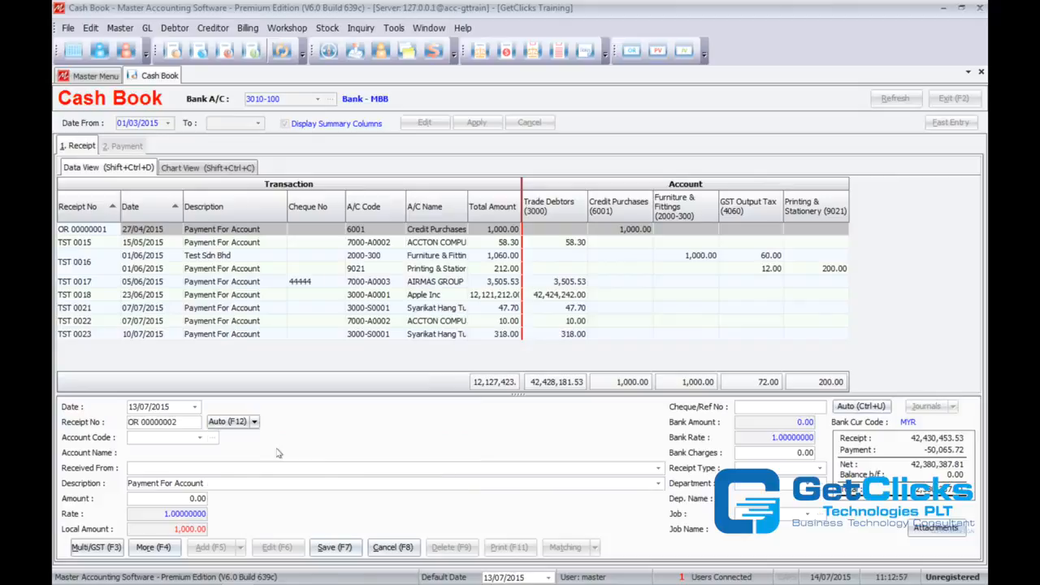
left_click(200, 439)
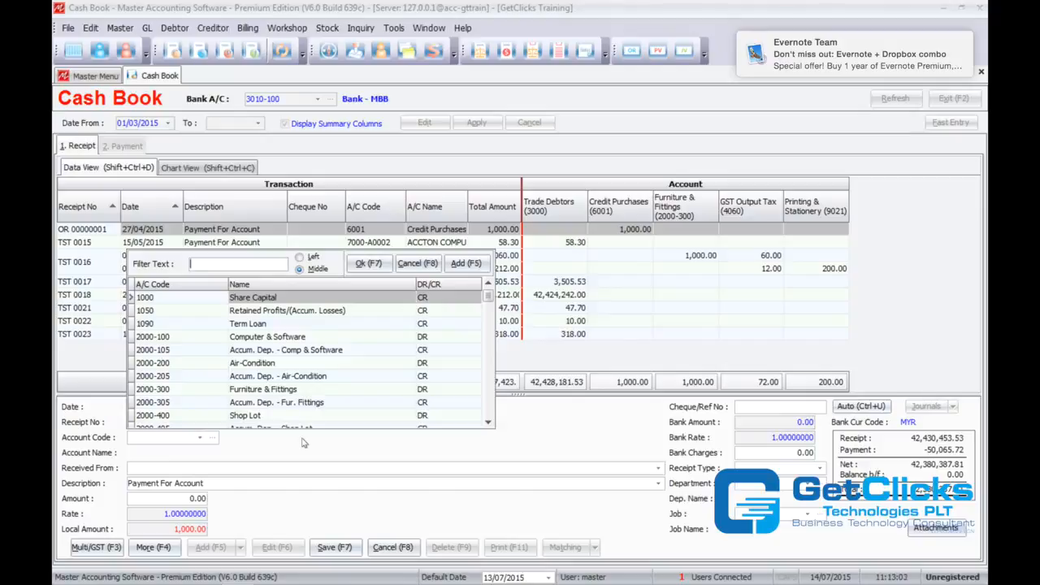
type("oth")
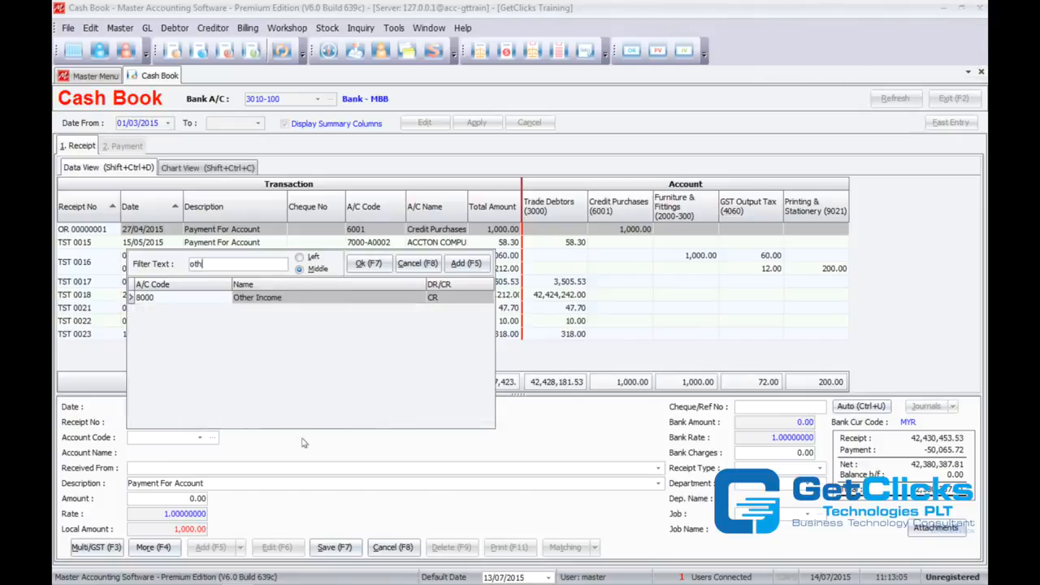
key("Return")
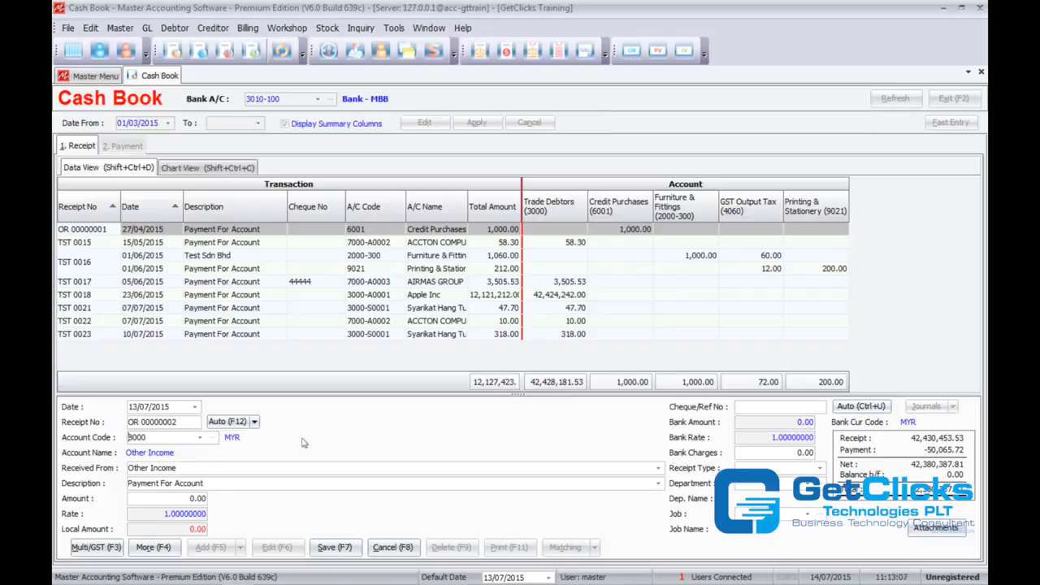
- Set the receipt's amount to 1,000 and its cheque/ref number to 333333, save it, and select it in the listing
left_click(181, 499)
type("1000")
left_click(792, 408)
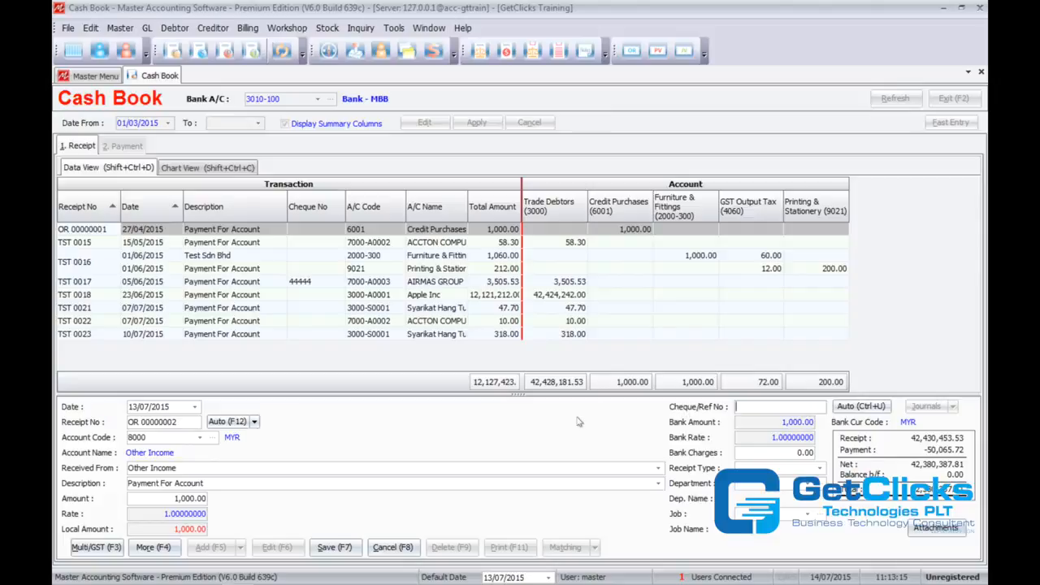
type("333333")
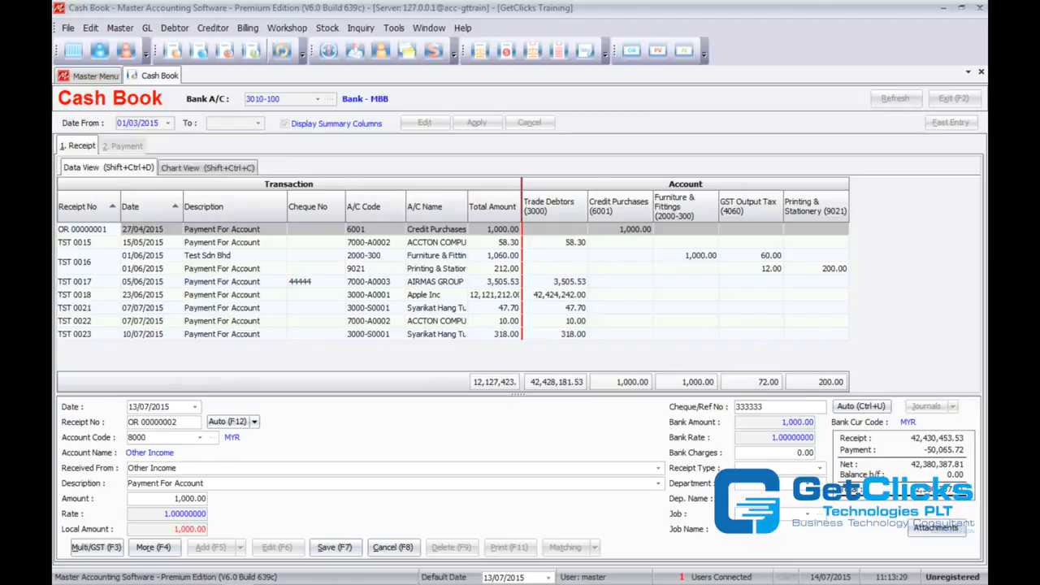
left_click(333, 546)
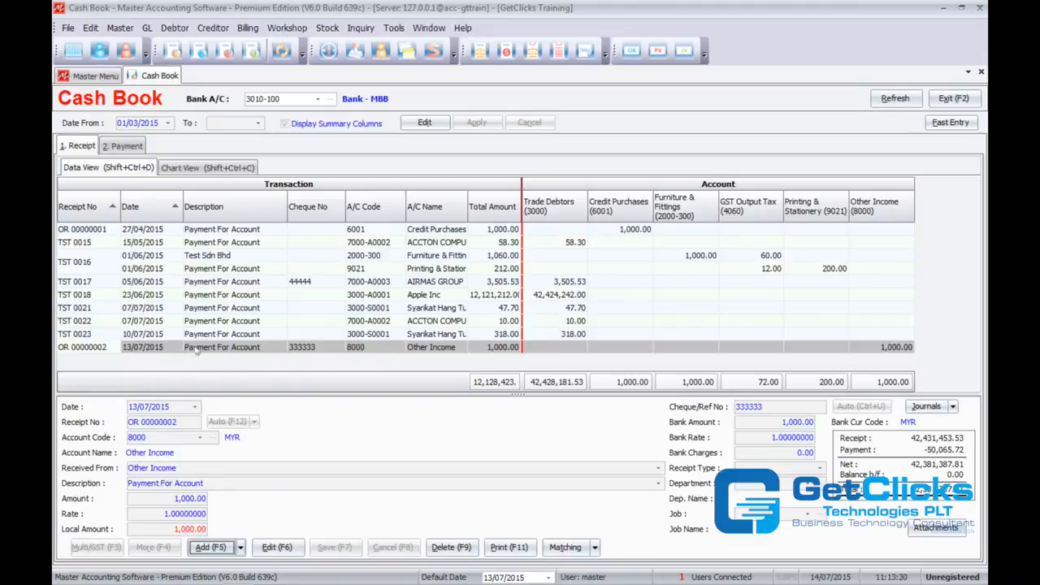
left_click(244, 350)
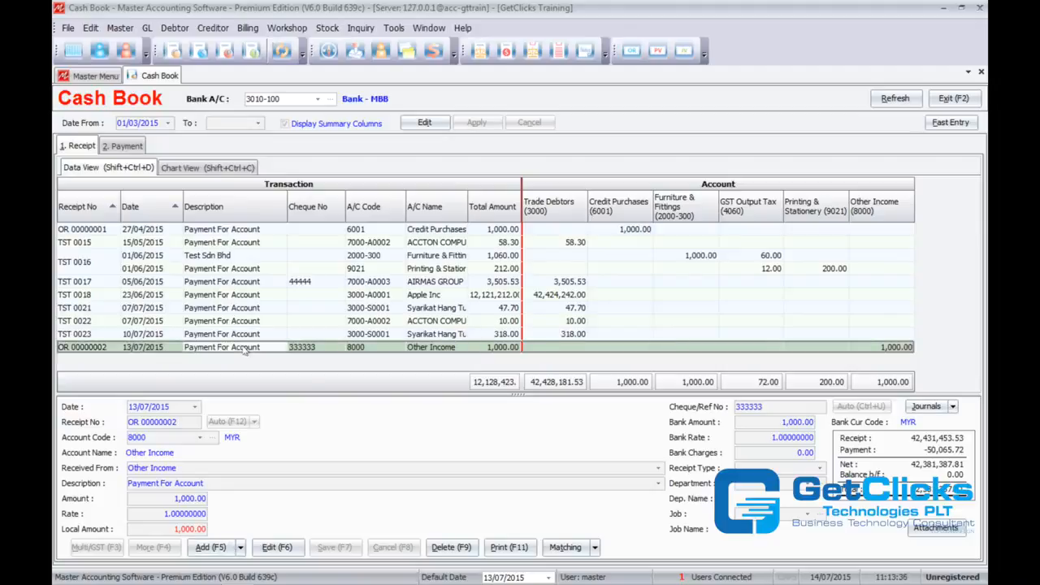
- Start another receipt as a multi-account entry and add a line for Other Income (8000) with an amount of 1,000
left_click(213, 547)
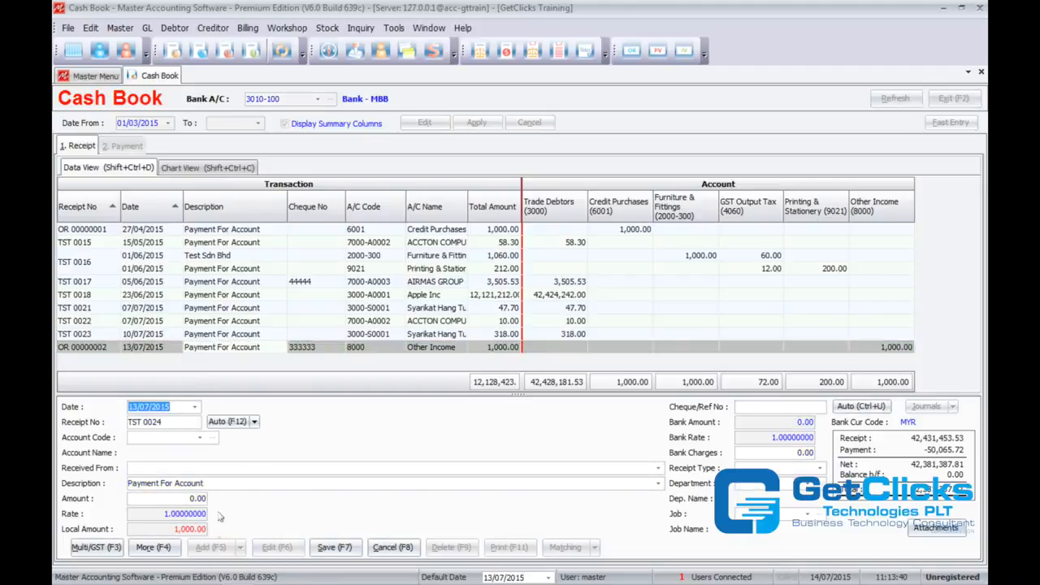
left_click(94, 547)
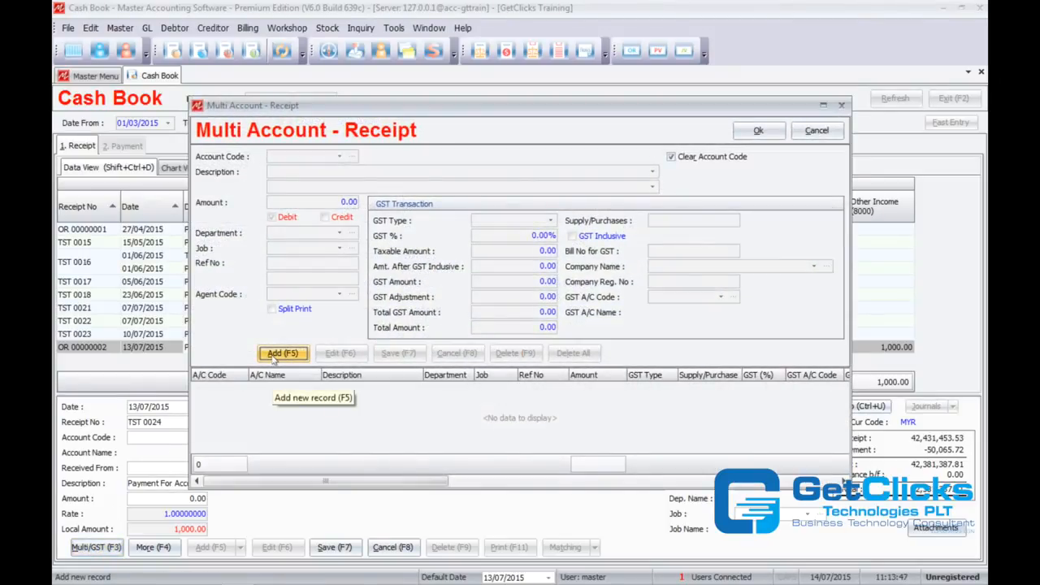
left_click(282, 353)
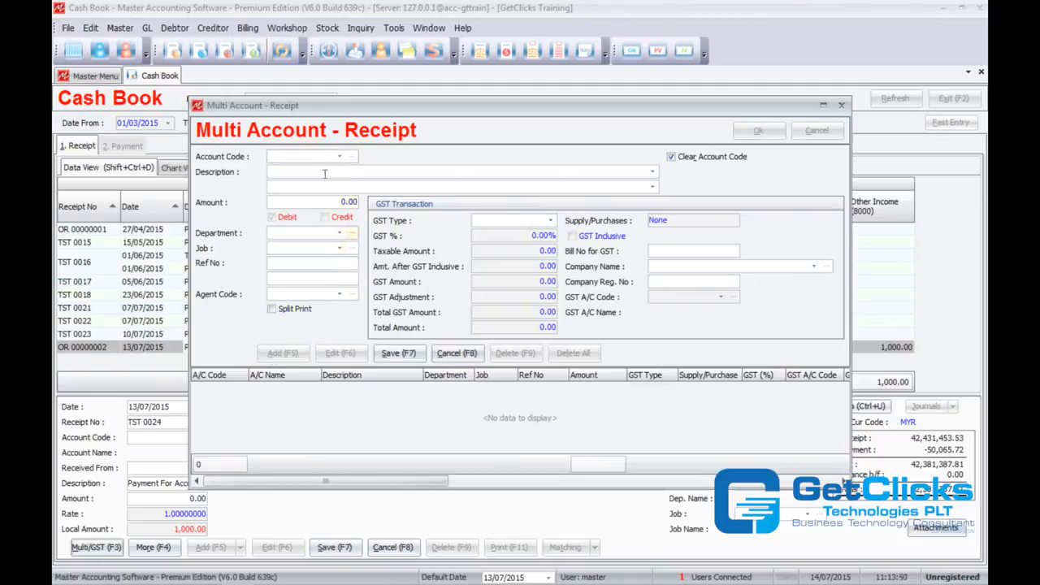
type("o")
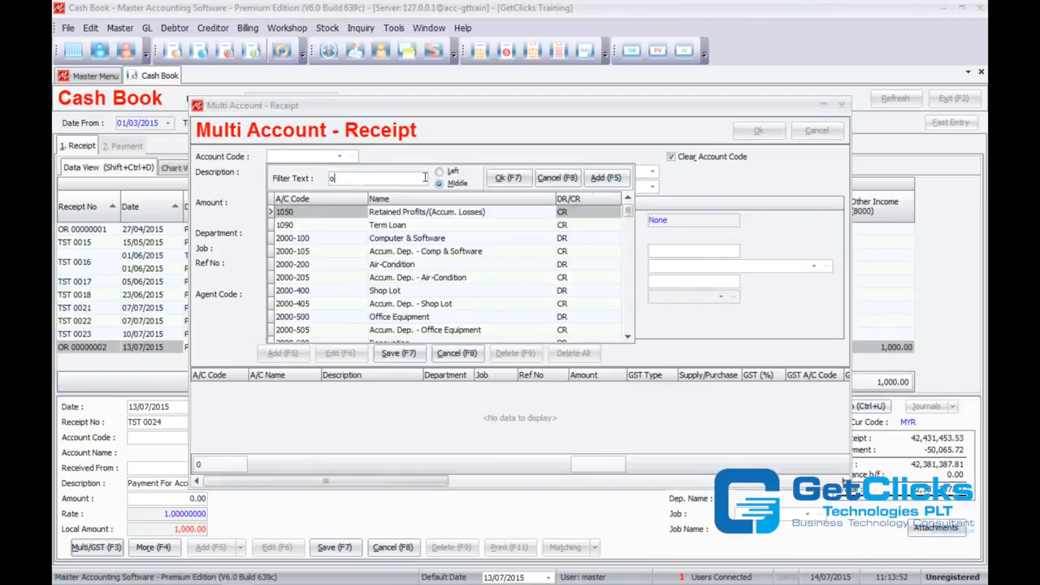
type("ther")
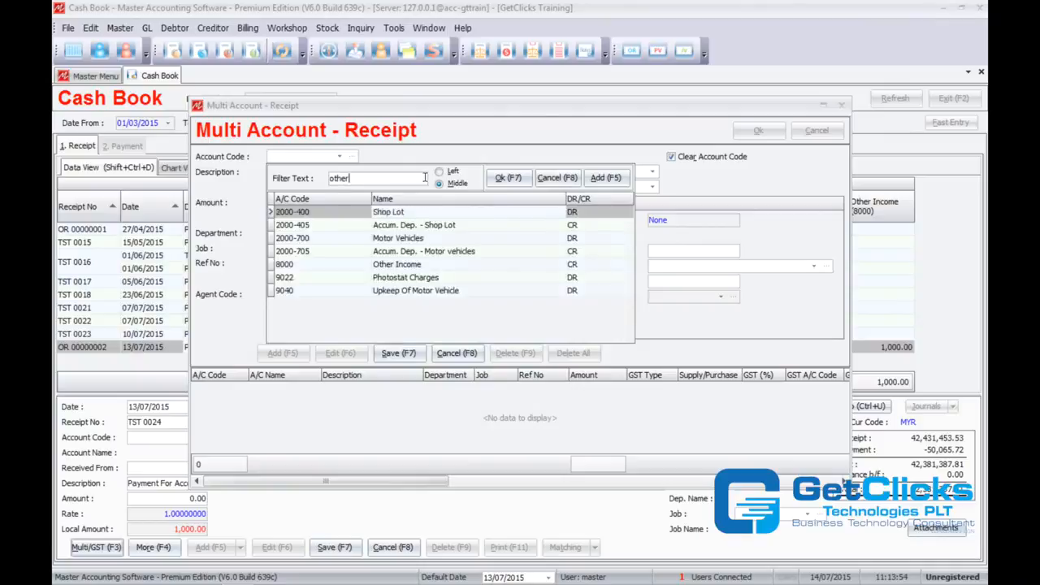
key("Return")
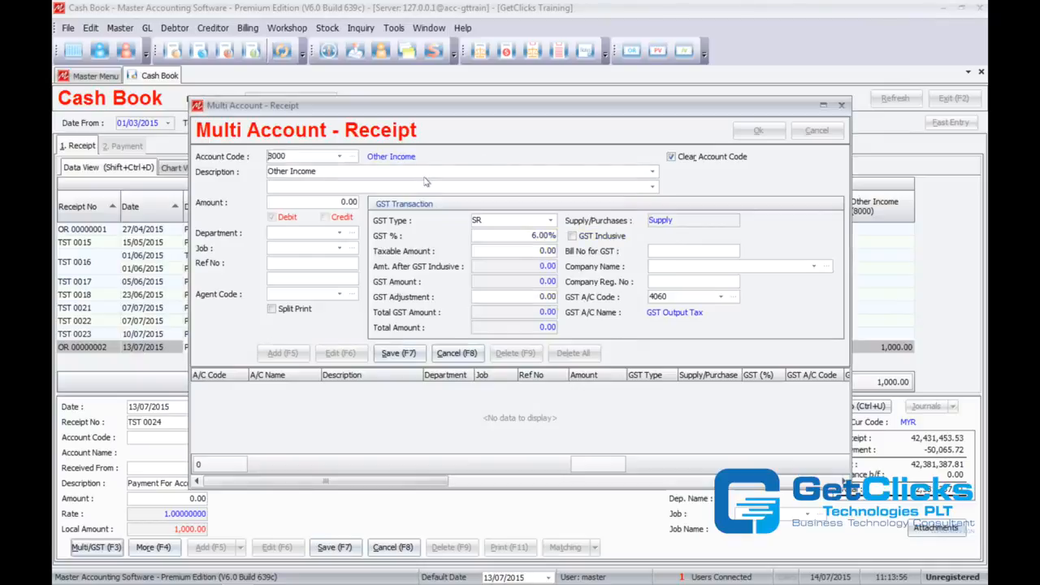
left_click(329, 202)
type("1000")
left_click(397, 354)
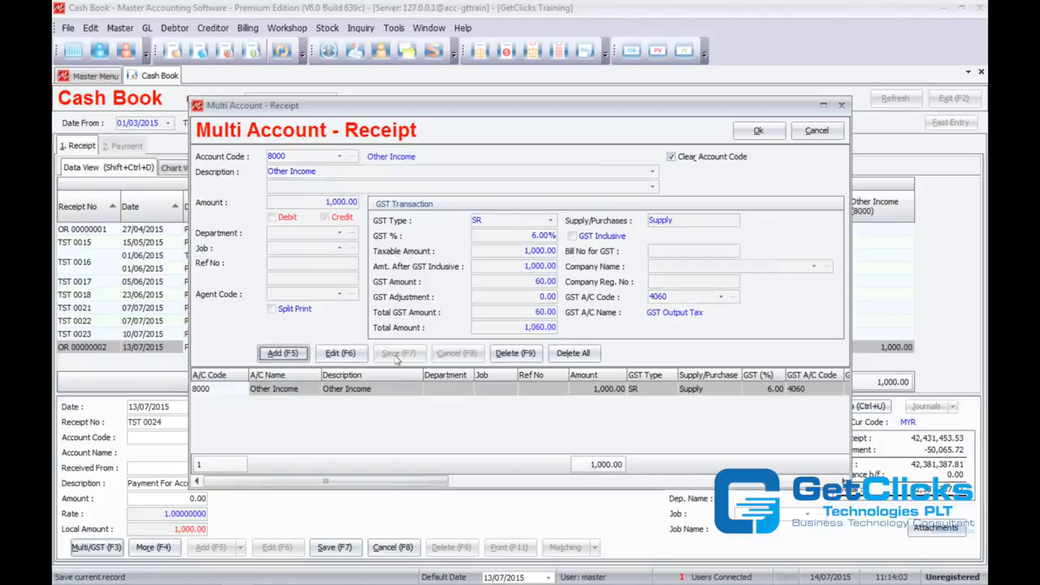
- Add a second line to the multi-account receipt for Term Loan (1090) with an amount of 500
left_click(285, 354)
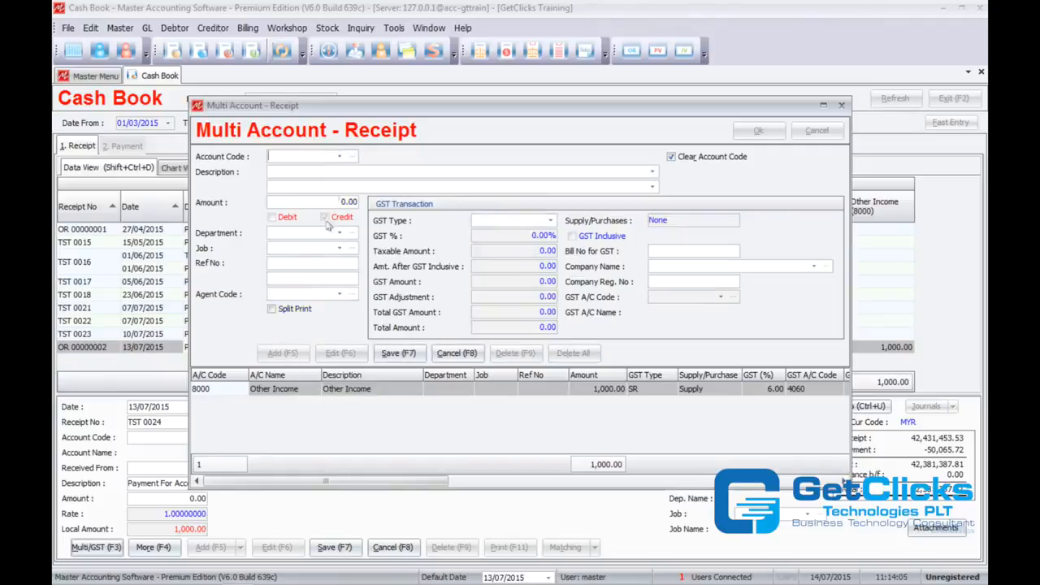
left_click(339, 159)
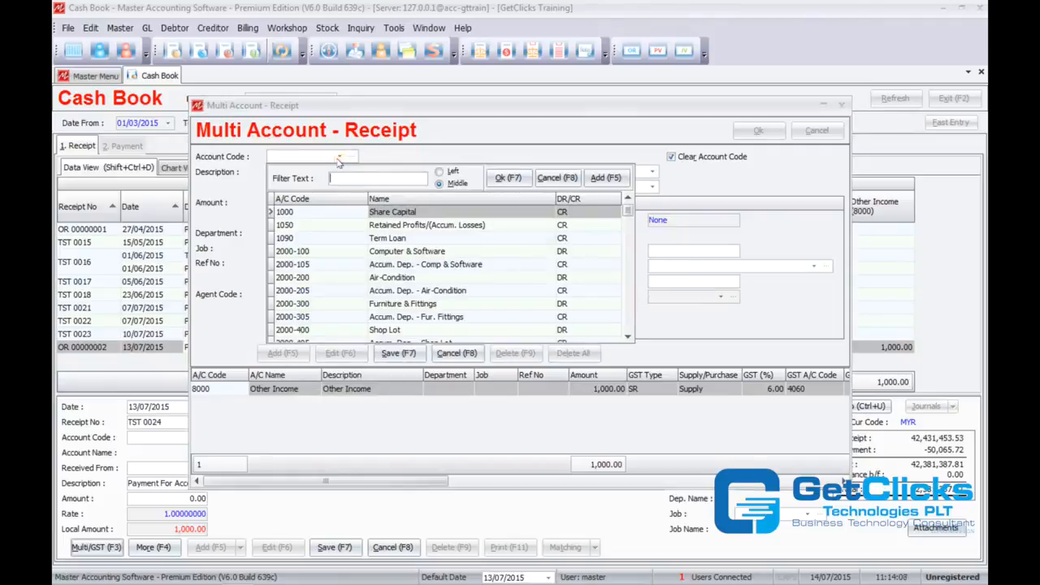
double_click(365, 239)
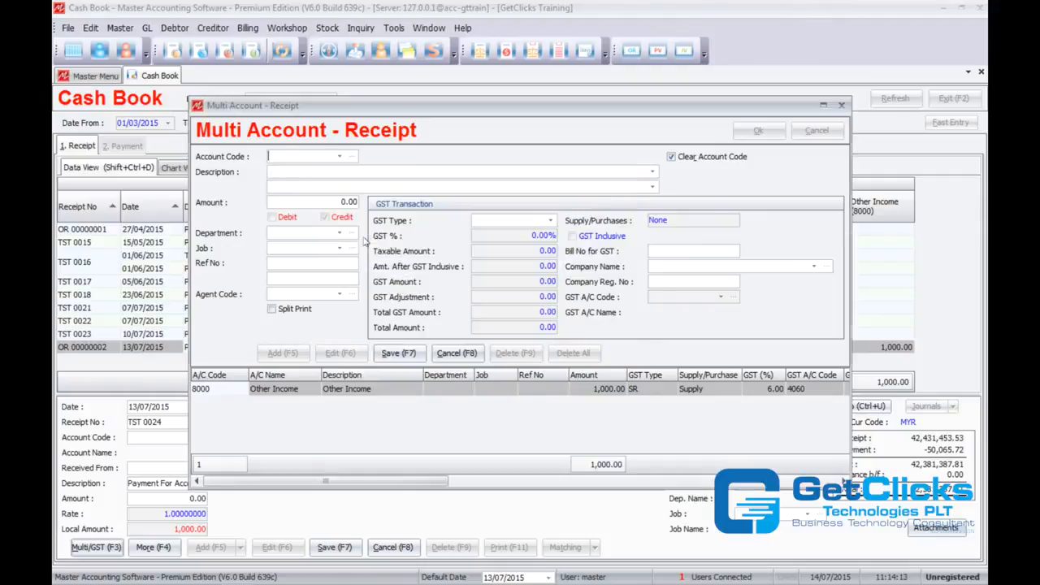
type("500")
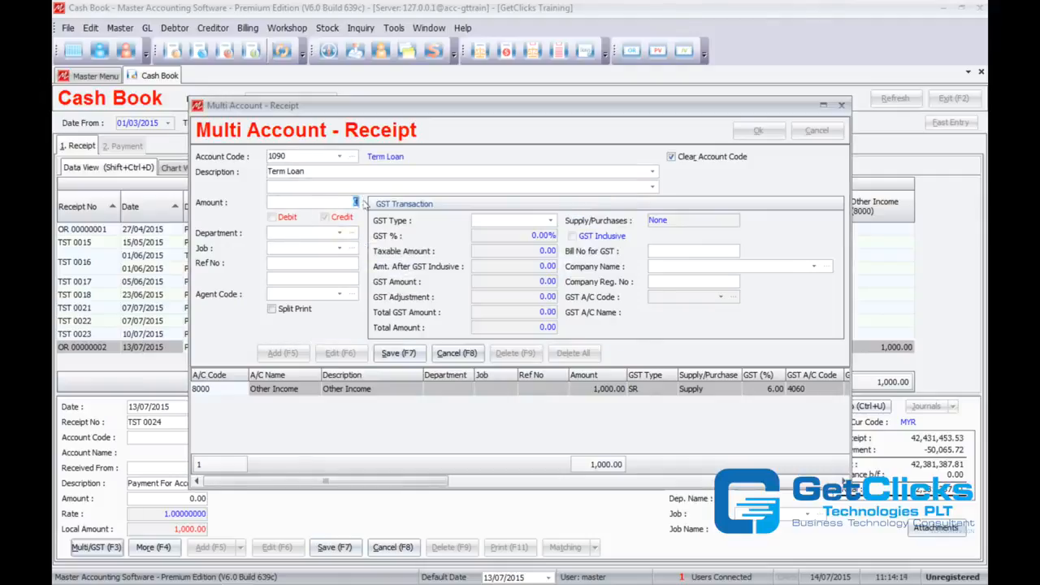
left_click(397, 356)
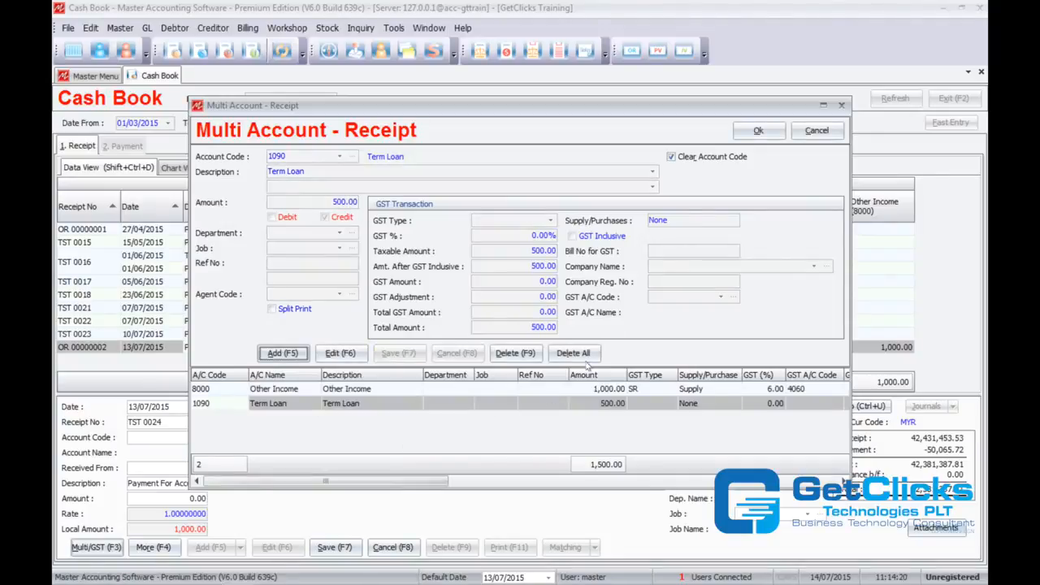
- Accept the multi-account lines and save the receipt, ignoring the empty cheque number
left_click(756, 132)
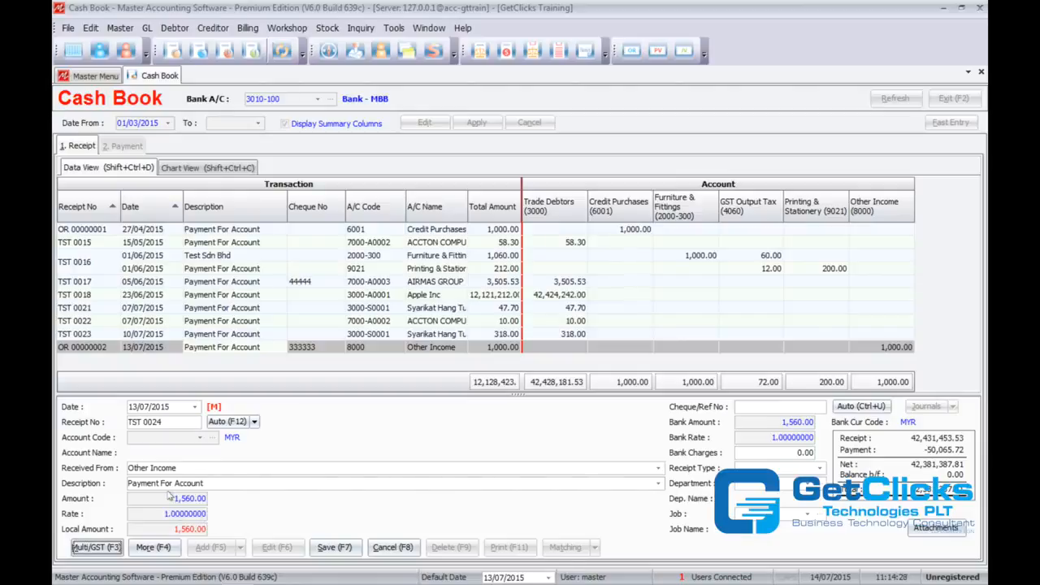
left_click(325, 549)
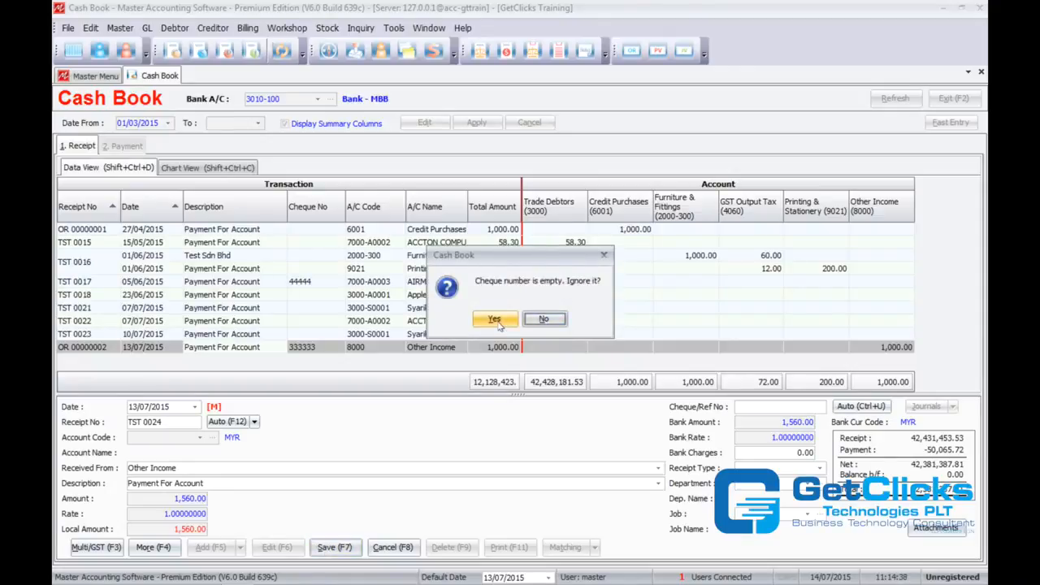
left_click(494, 320)
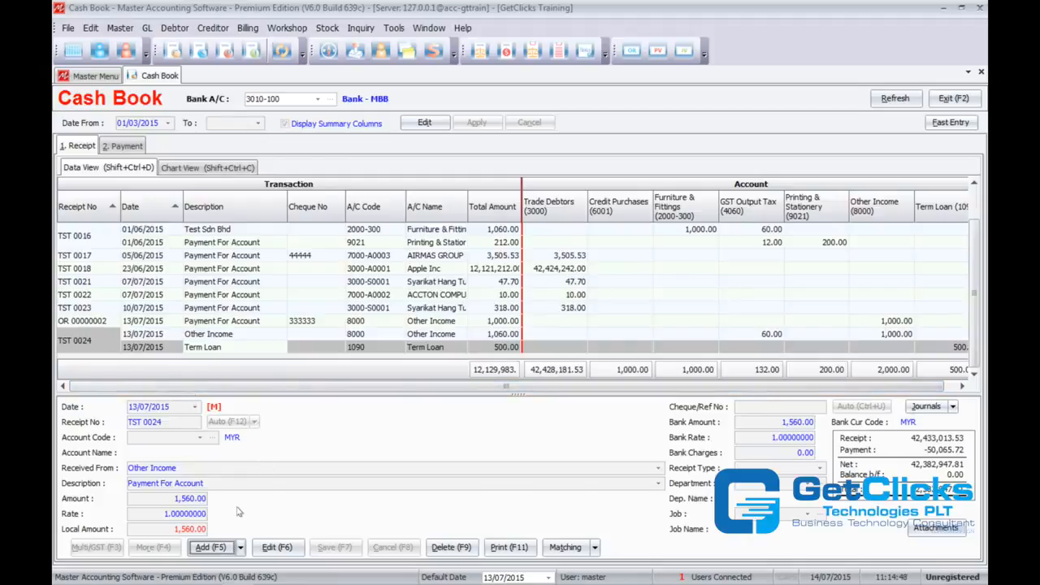
- Start another multi-account receipt and add a line for the Other Income account (8000)
left_click(210, 547)
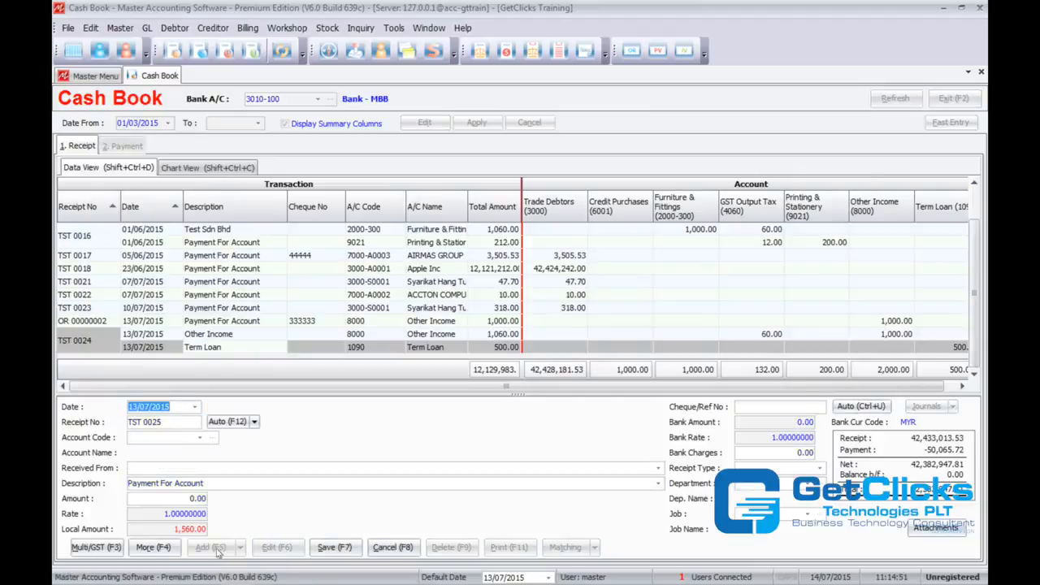
left_click(86, 549)
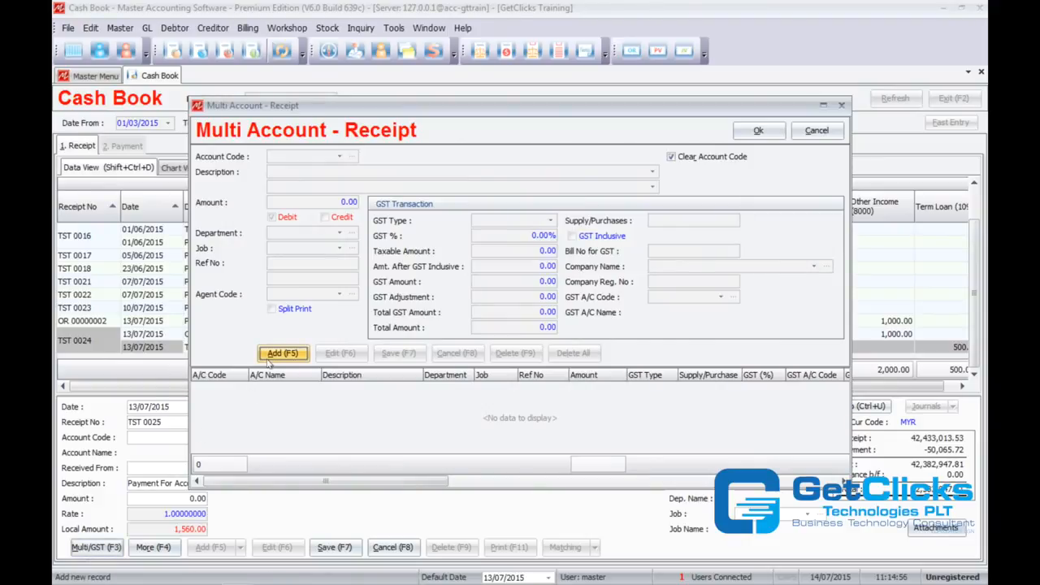
left_click(280, 352)
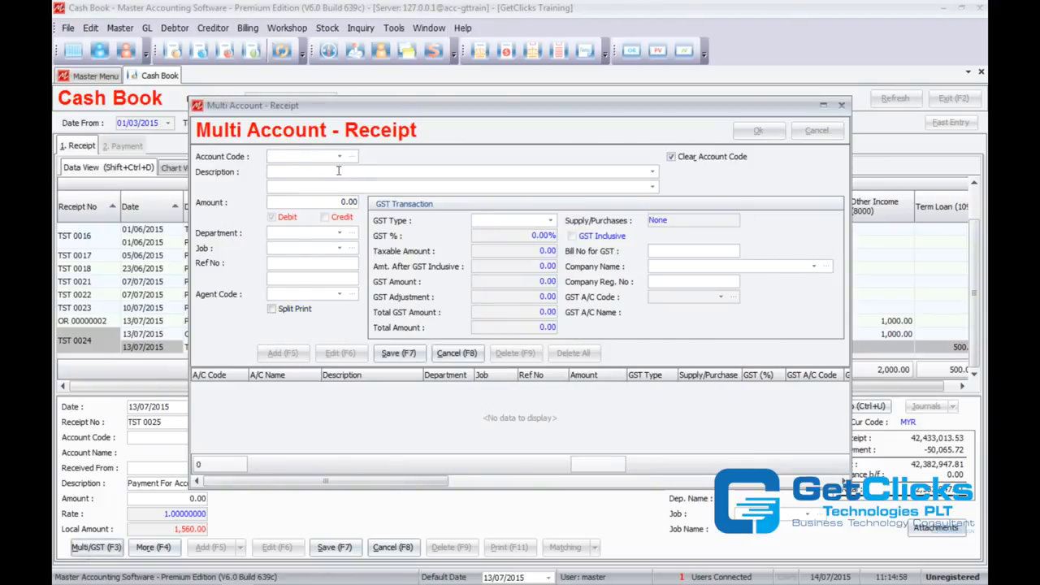
type("other")
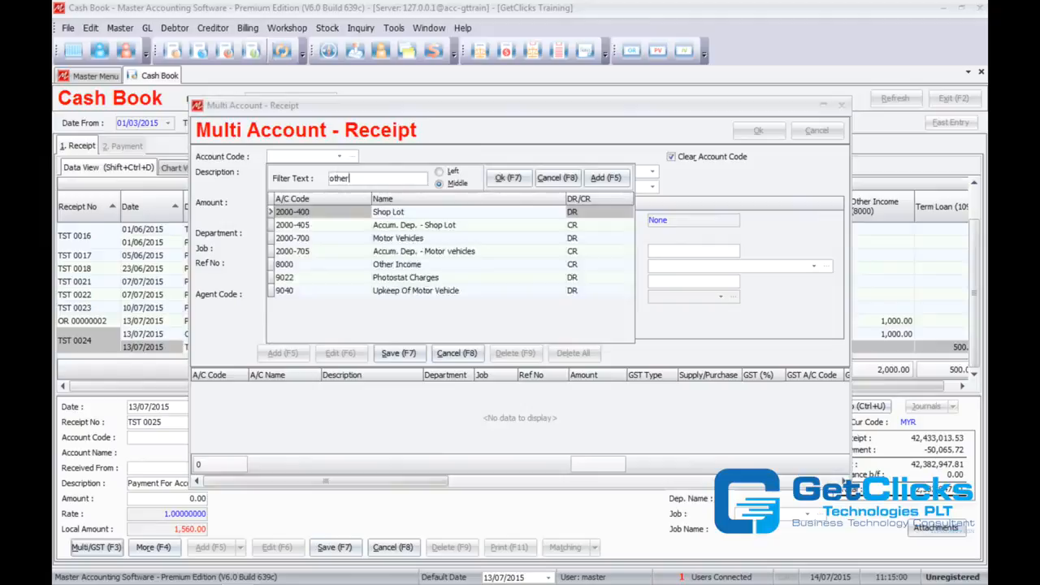
key("Return")
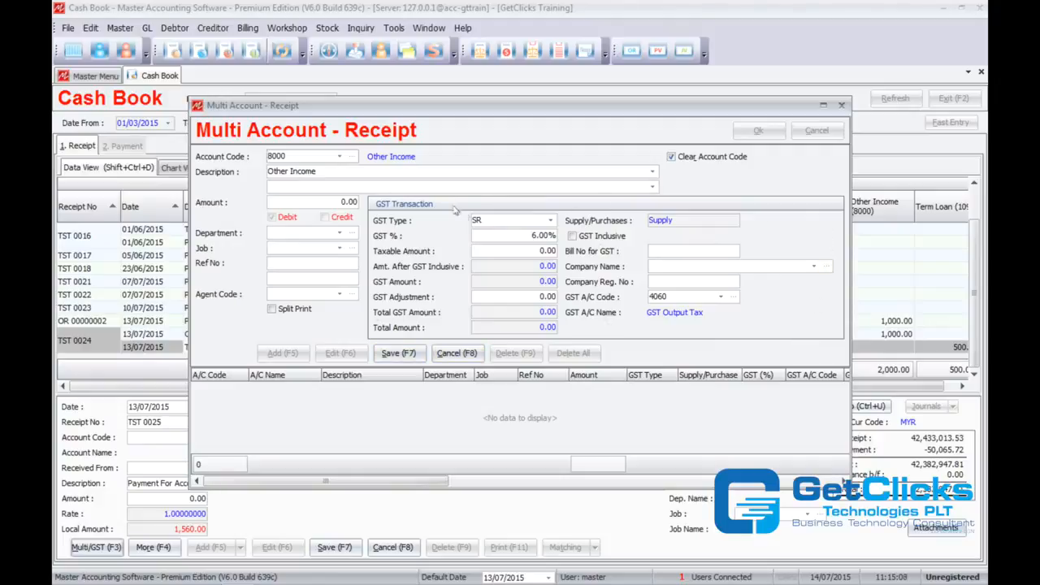
left_click_drag(487, 220, 449, 220)
left_click(500, 220)
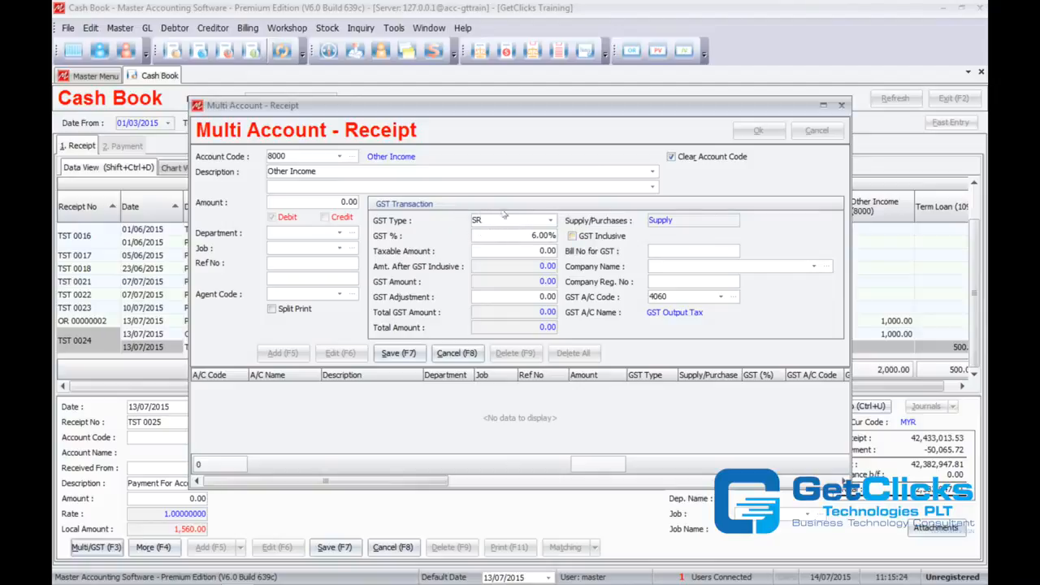
- Change the line's account to Term Loan (1090), set its amount to 100 and its GST type to SR
left_click(341, 157)
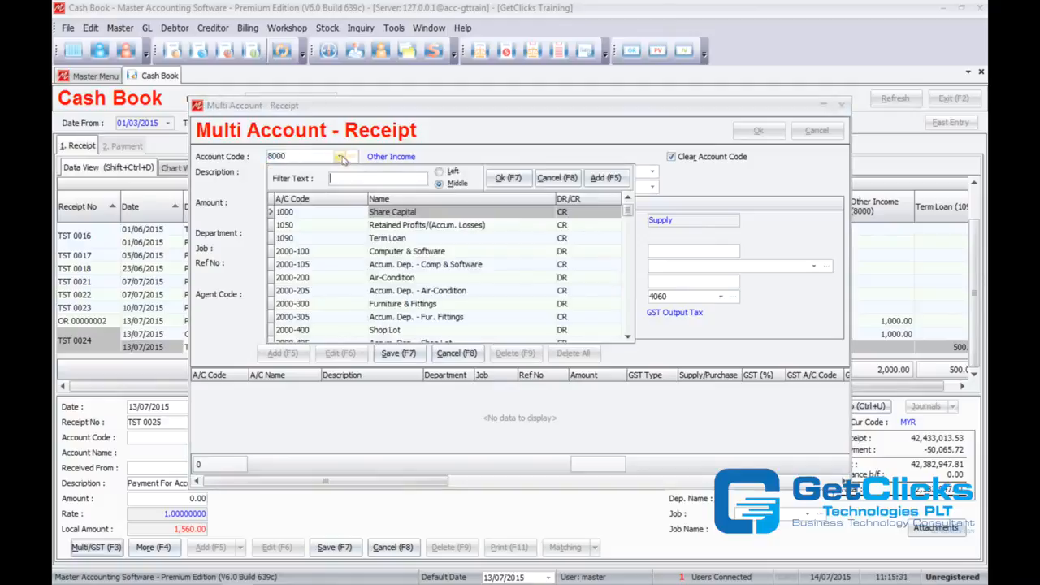
left_click(395, 240)
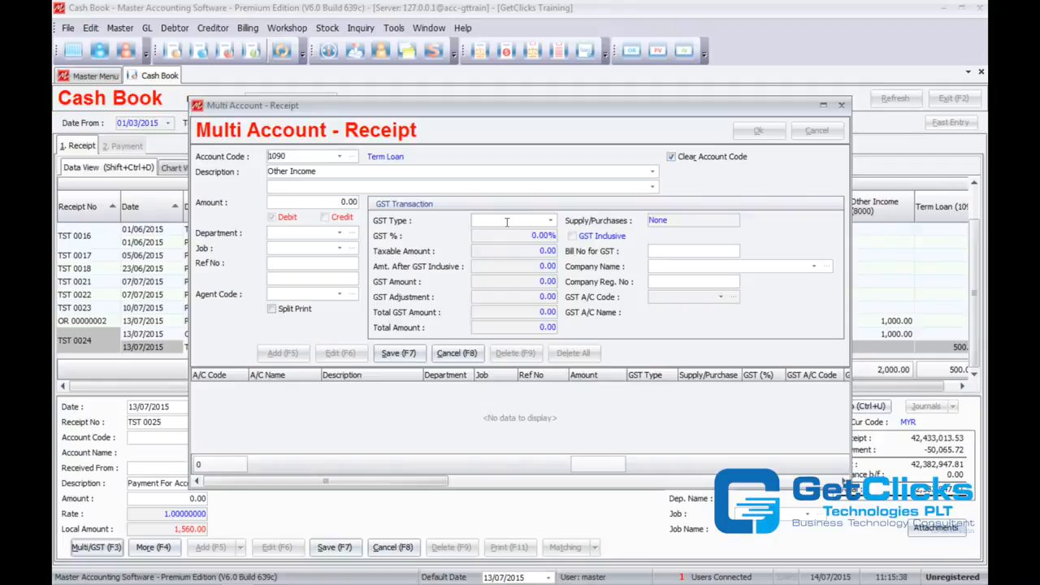
left_click(328, 201)
type("100")
left_click(514, 220)
type("st")
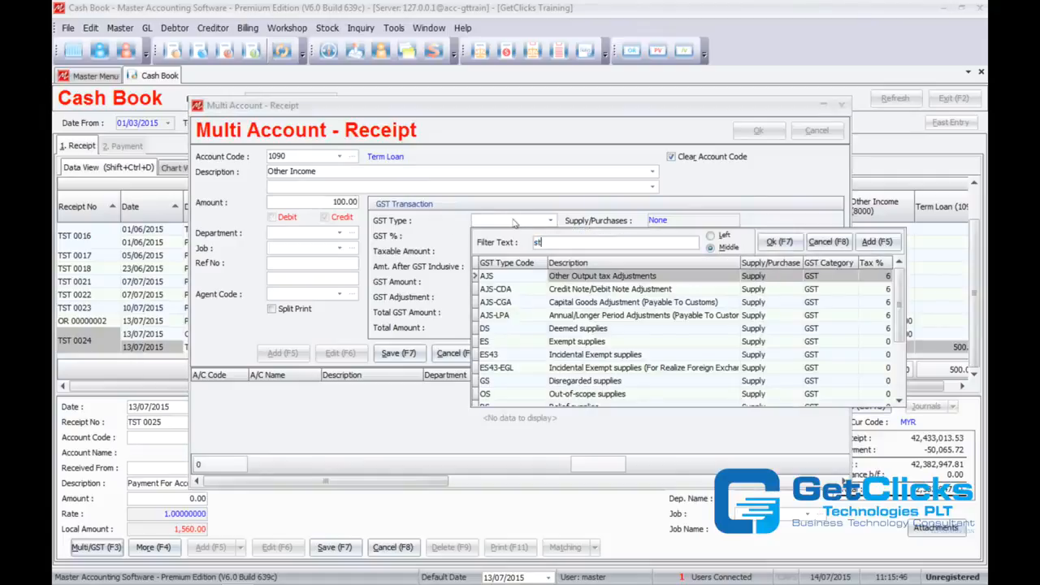
key("Down")
key("Return")
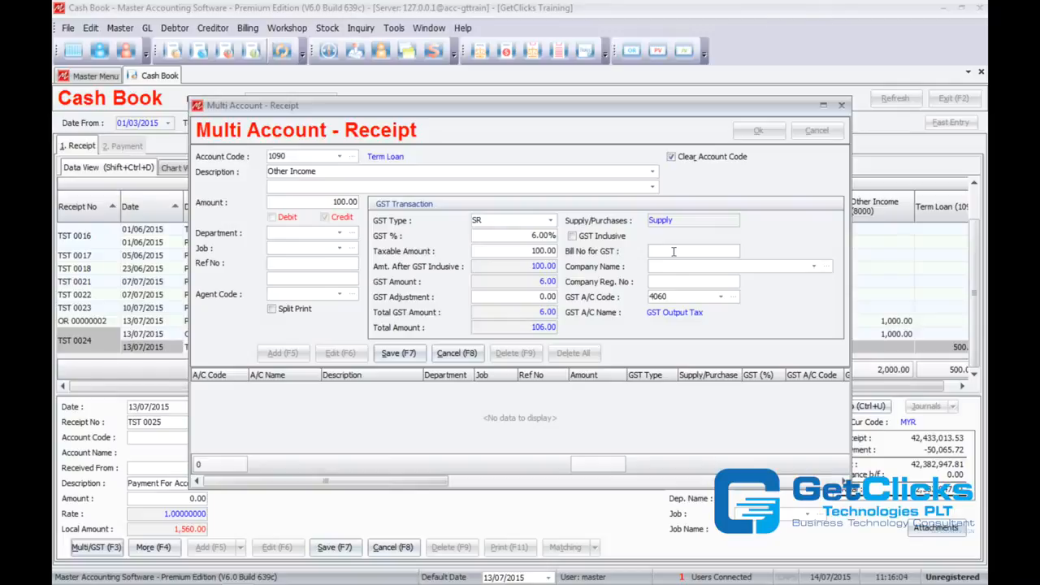
- Enter GST bill number INV34343, company name ABC Sdn Bhd and registration number 343434-V for the Term Loan line, and save it
left_click(666, 281)
left_click(679, 251)
type("INV34343")
type("ABC ")
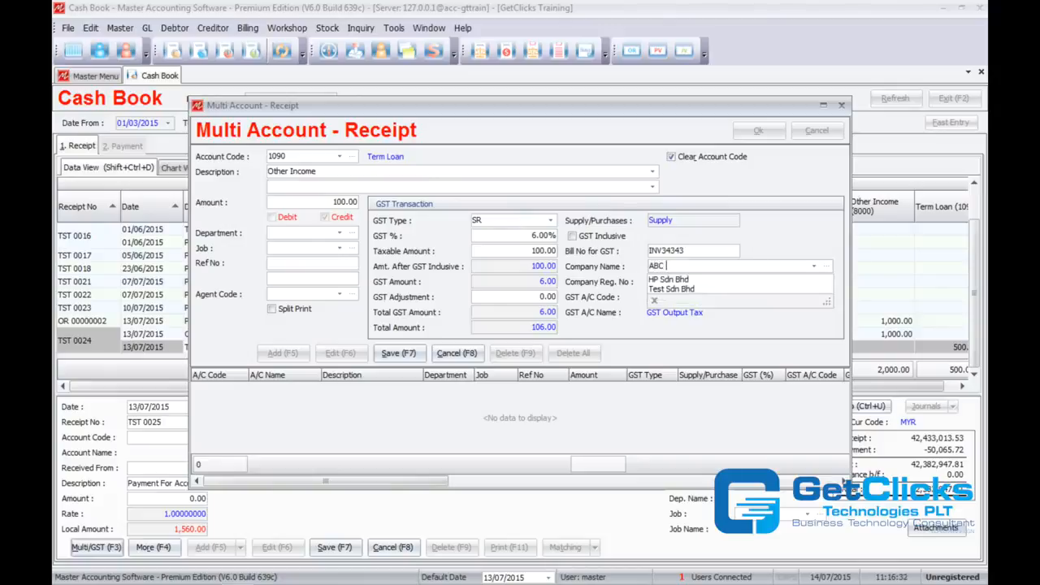
type("Sdn Bhd")
key("Tab")
type("343434")
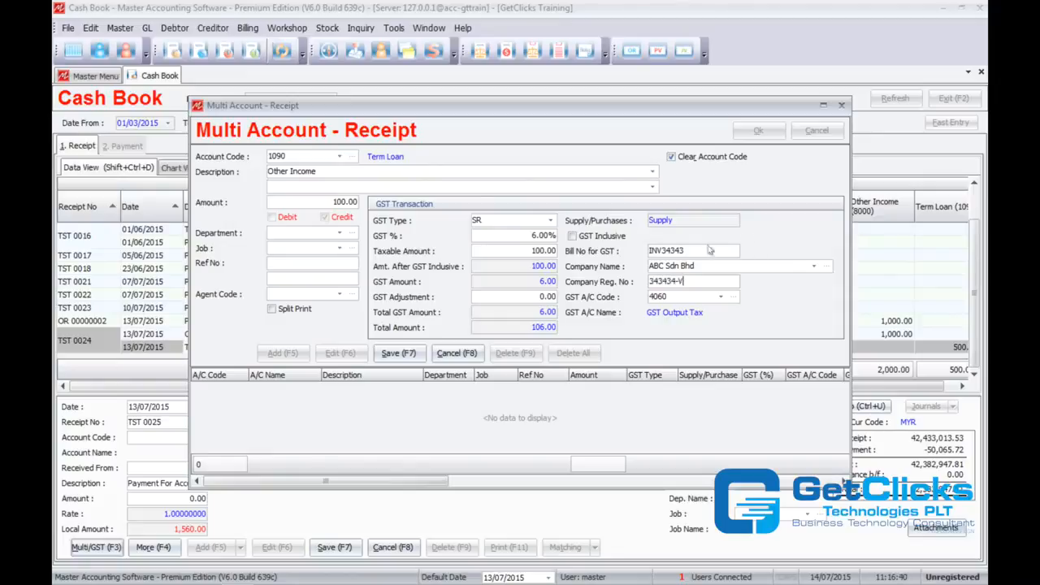
left_click(400, 357)
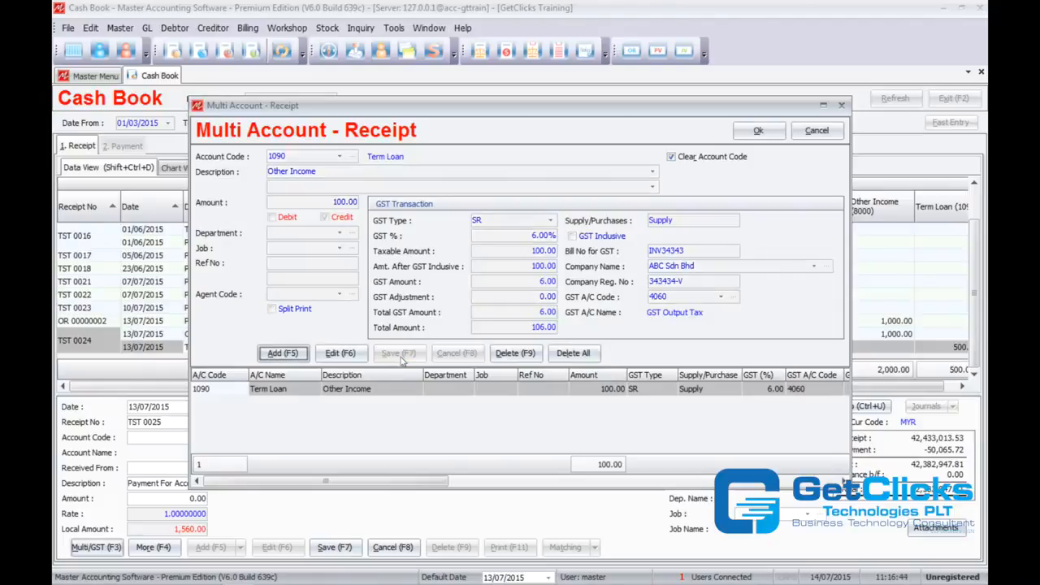
- Add a second receipt line for Computer & Software (2000-100) with an amount of 200 and GST type SR
left_click(280, 354)
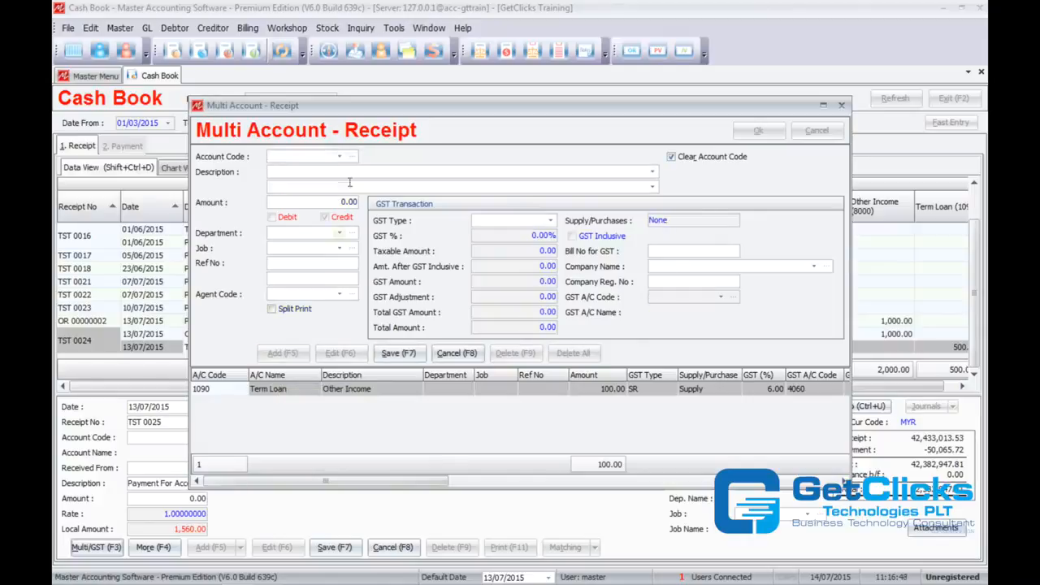
left_click(340, 157)
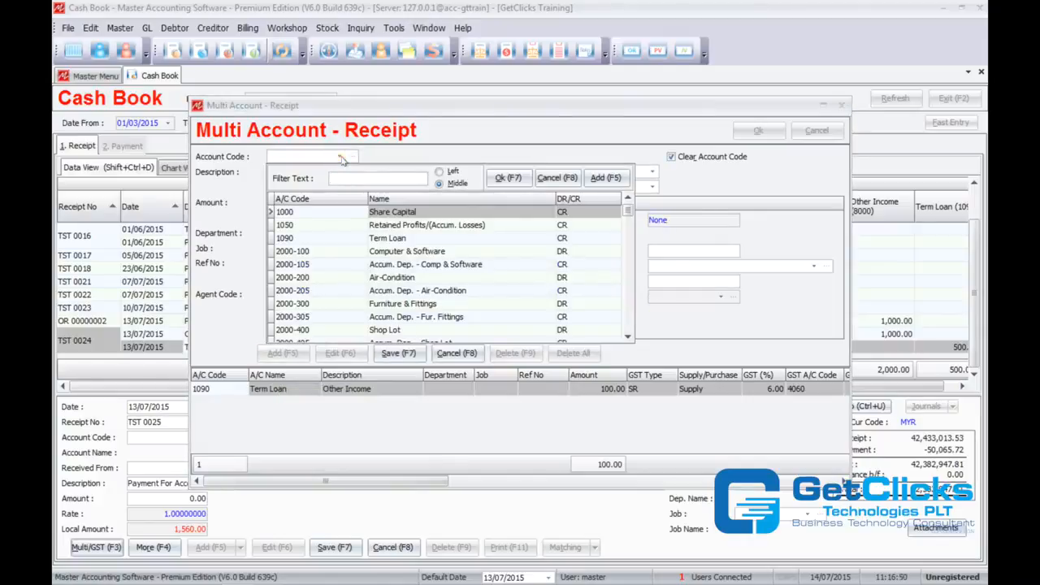
double_click(389, 251)
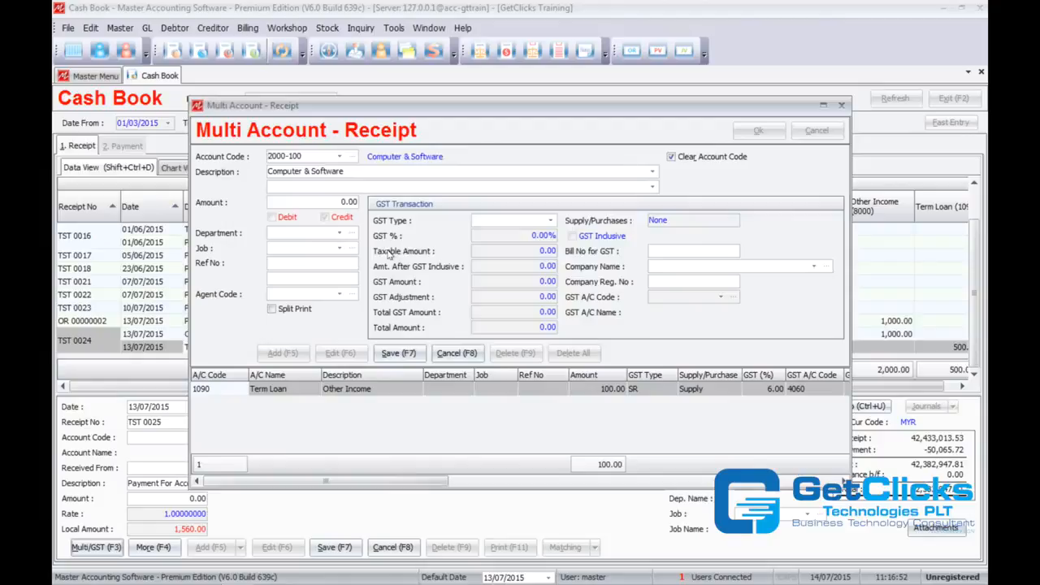
left_click(337, 203)
type("200")
left_click(492, 219)
type("sr")
key("Down")
key("Return")
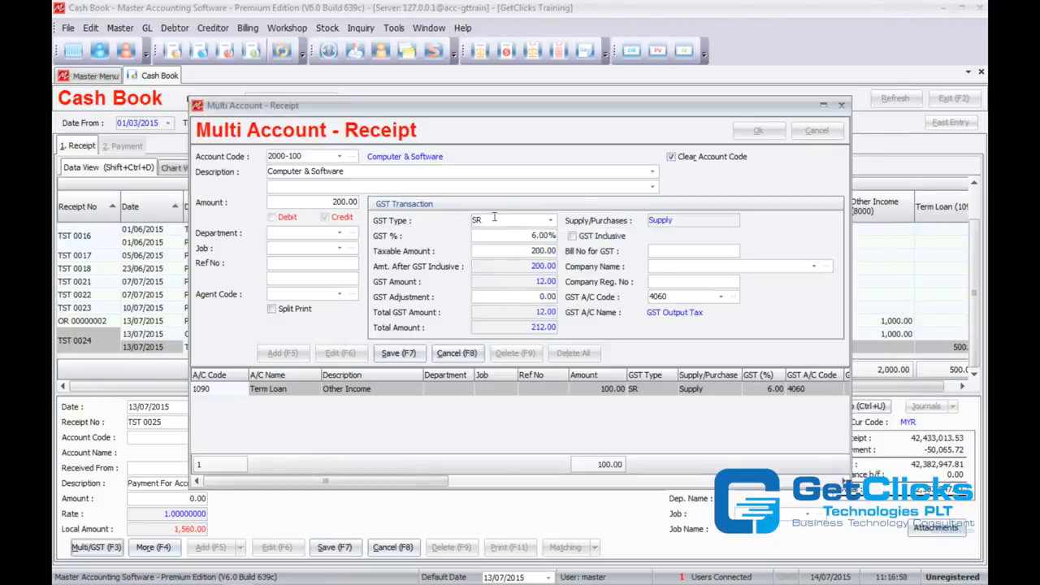
- Enter GST bill number INV34343, company name BCD Sdn Bhd and registration number 56556-E for the Computer & Software line, and save it
left_click(710, 252)
type("INV34343")
key("Tab")
type("BCD Sdn Bhd")
key("Tab")
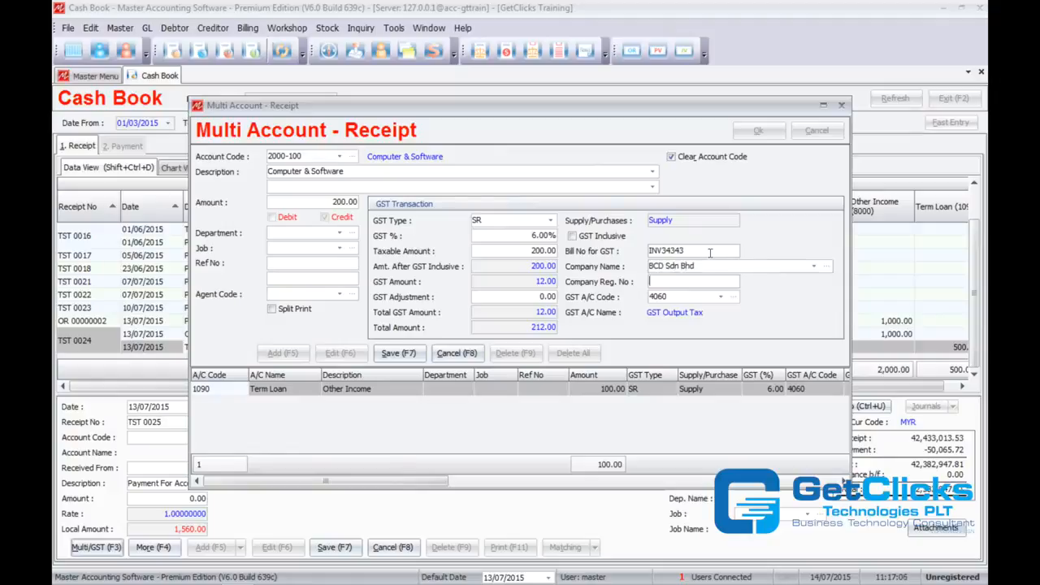
type("56556-E")
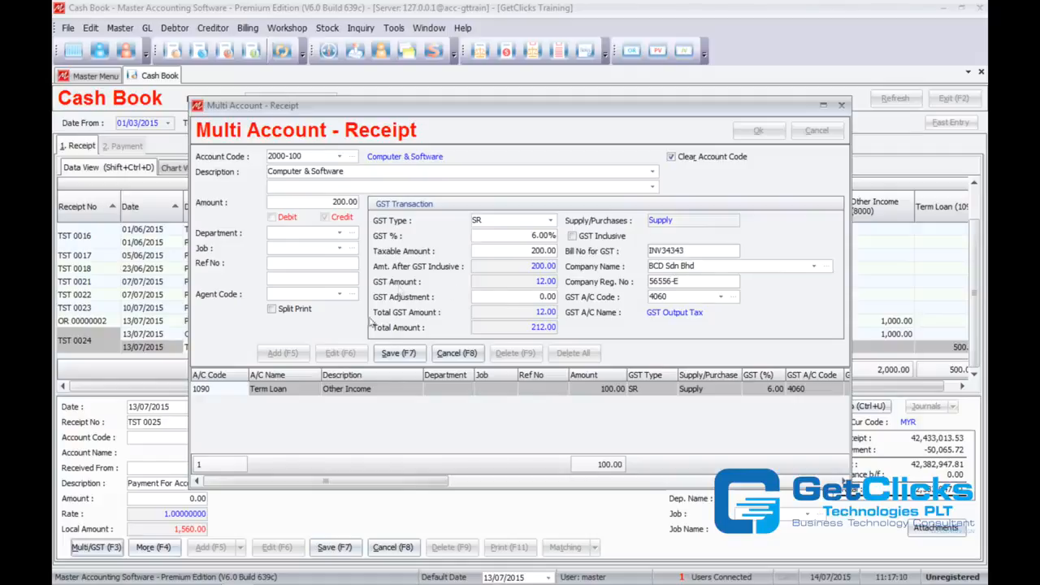
left_click(398, 353)
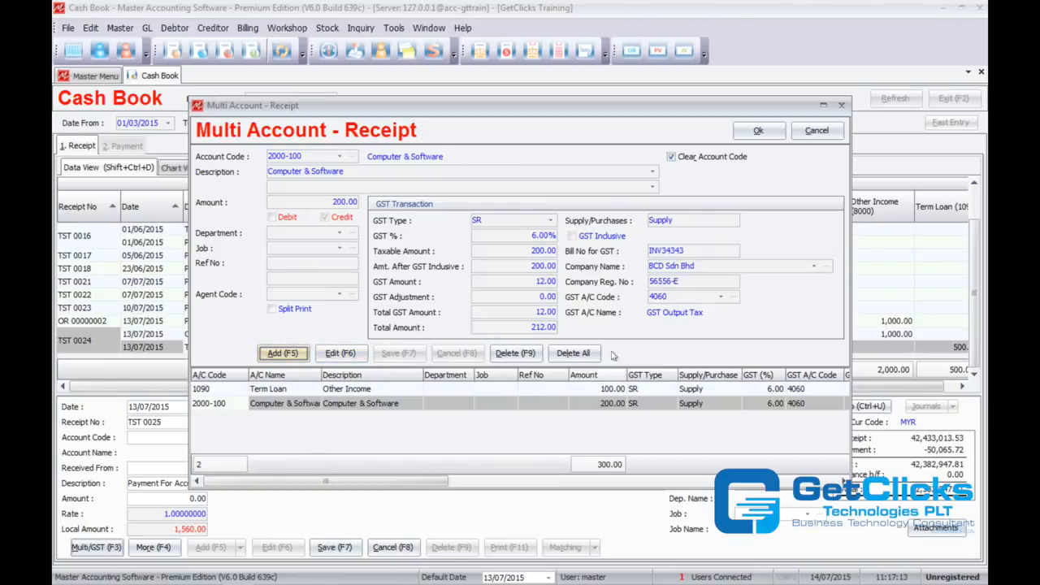
- Accept the multi-account lines, set the receipt's cheque/ref number to 333333 and save the receipt
left_click(758, 132)
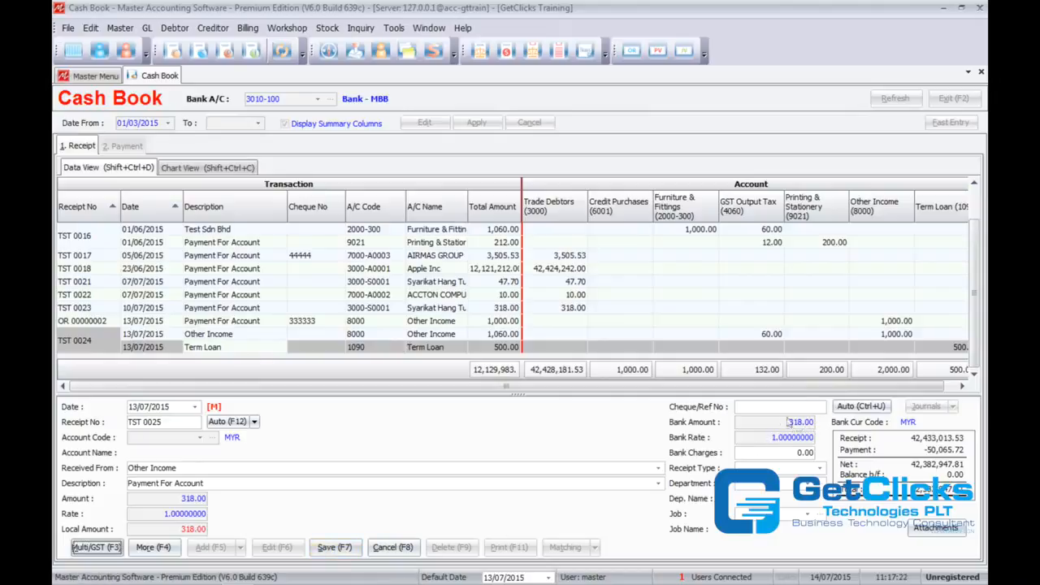
left_click(764, 407)
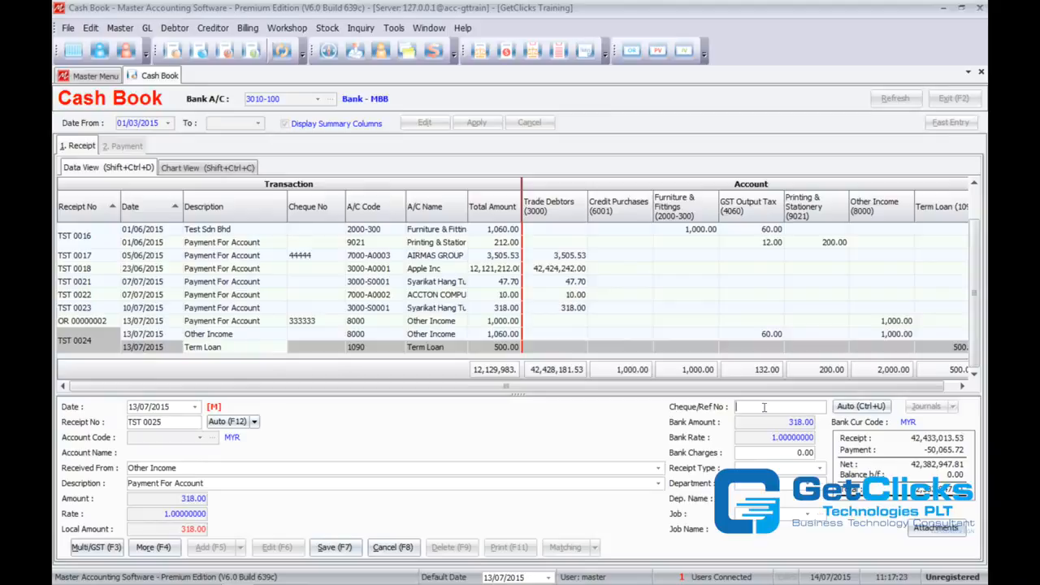
type("333333")
left_click(332, 547)
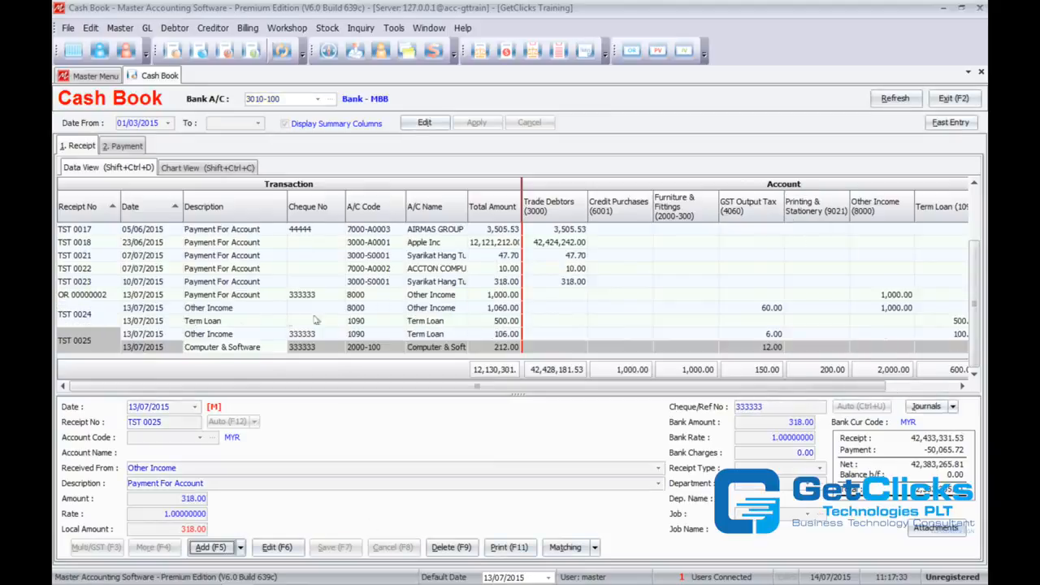
- Switch from receipts to payments and start a new payment for the Computer & Software account (2000-100)
left_click(137, 147)
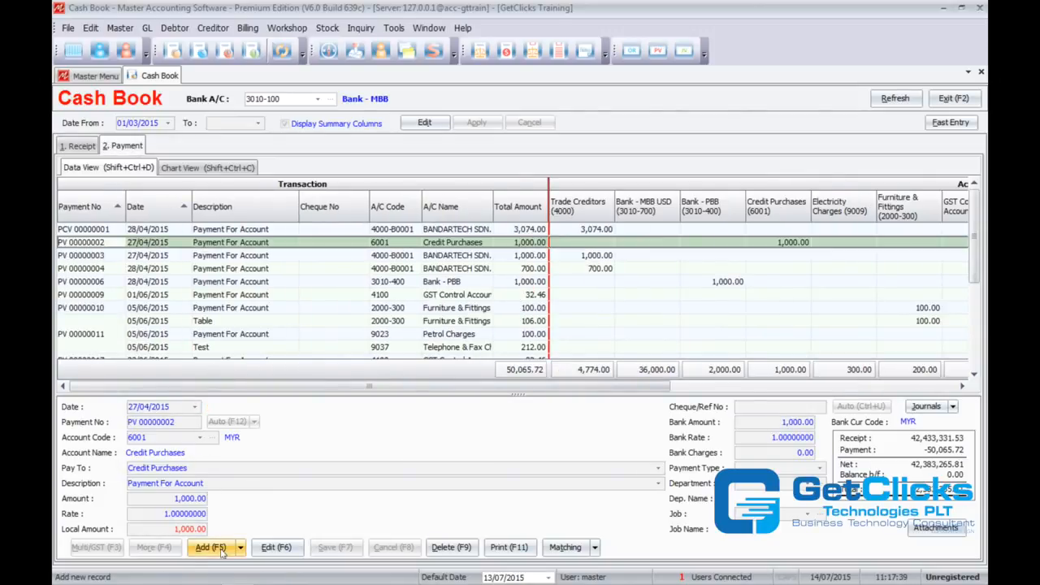
left_click(208, 547)
left_click(199, 437)
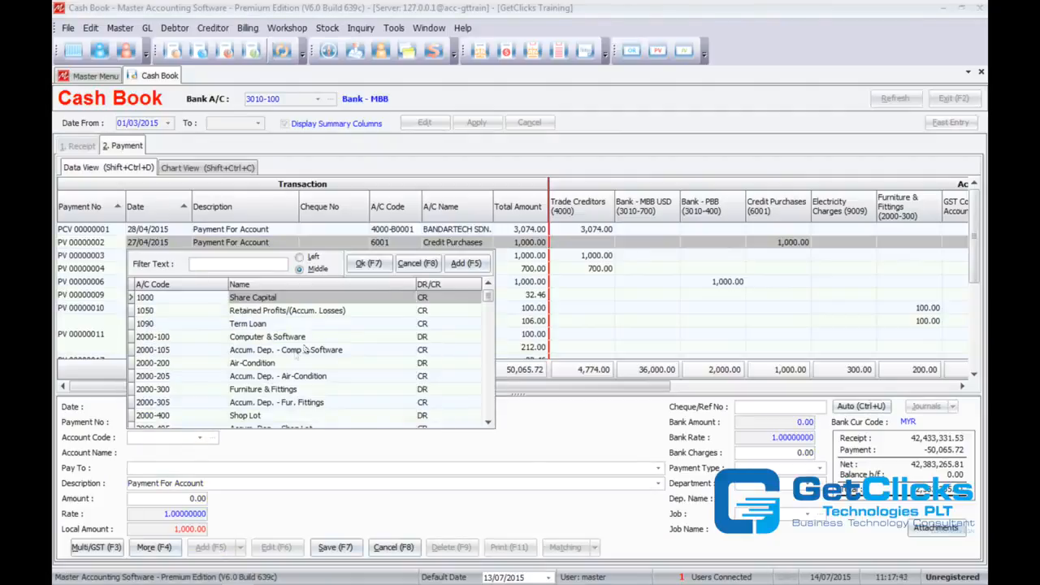
left_click(264, 325)
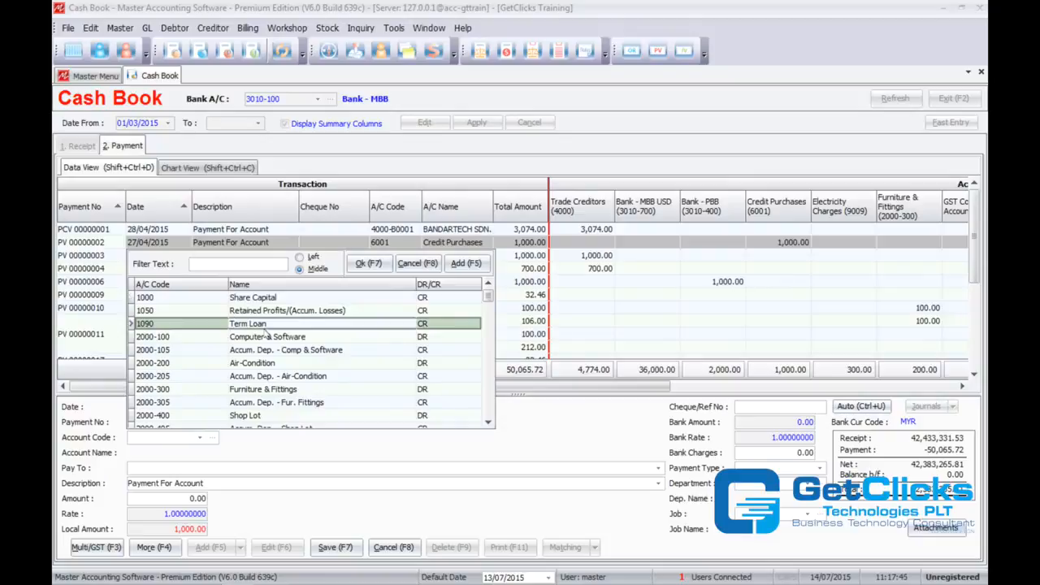
left_click(237, 416)
left_click(251, 264)
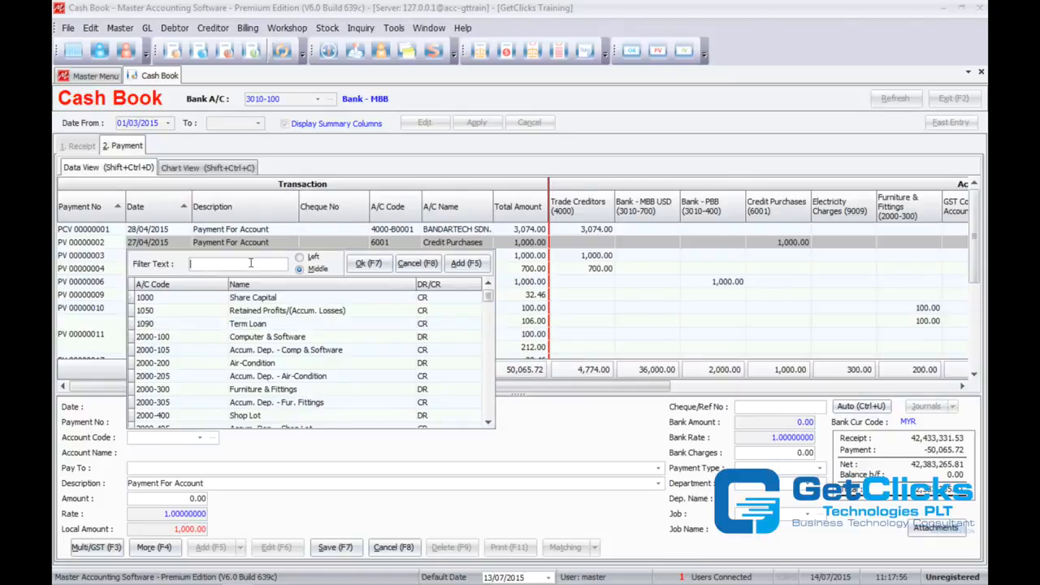
double_click(281, 338)
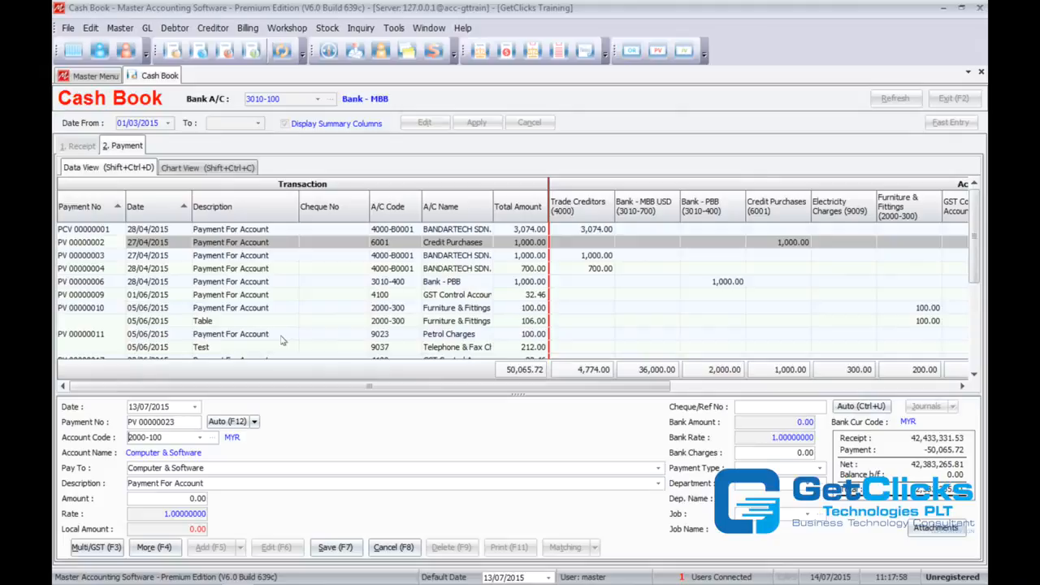
- Set the payment's amount to 100 and save it, ignoring the empty cheque number
left_click_drag(190, 499, 269, 499)
type("100")
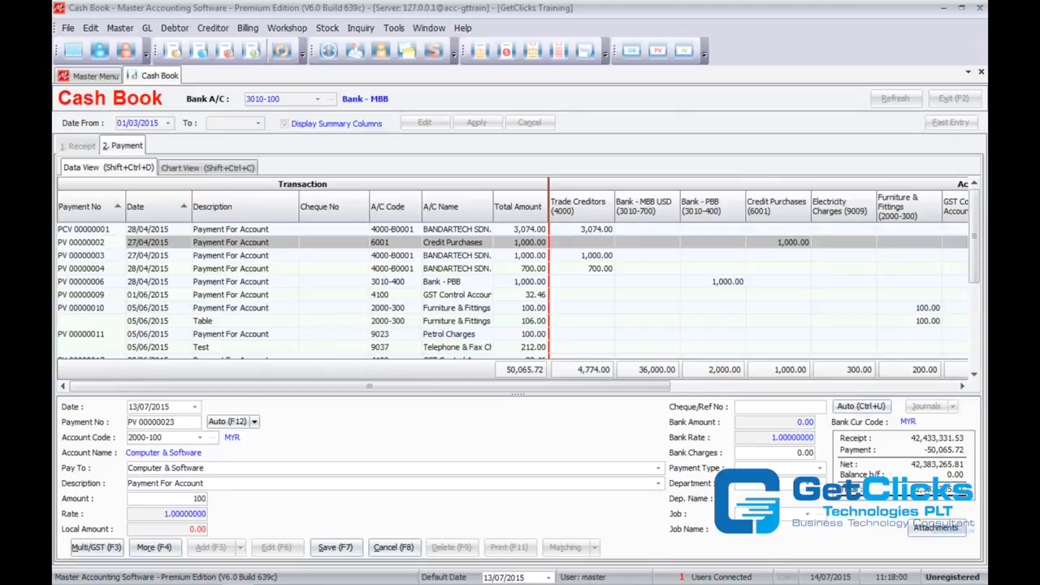
left_click(324, 548)
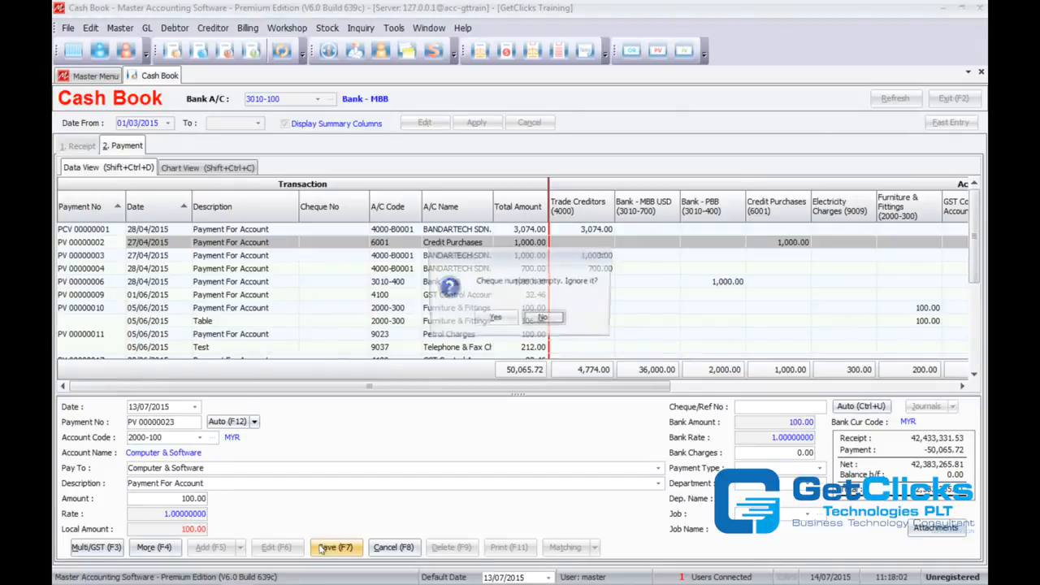
left_click(490, 319)
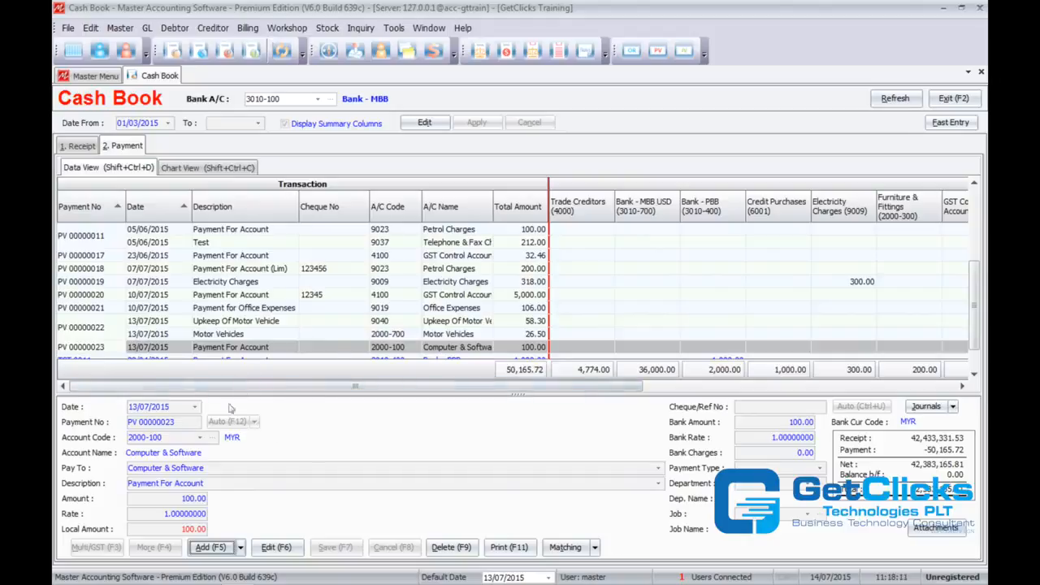
- Start a new multi-account payment and add a Computer & Software (2000-100) line with amount 100 and GST type TX
left_click(211, 547)
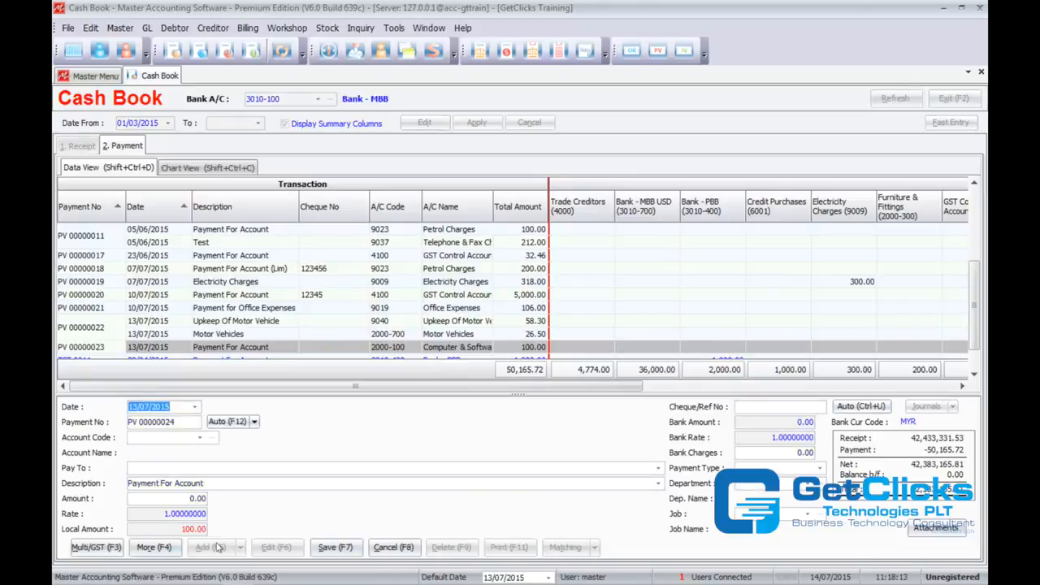
left_click(96, 547)
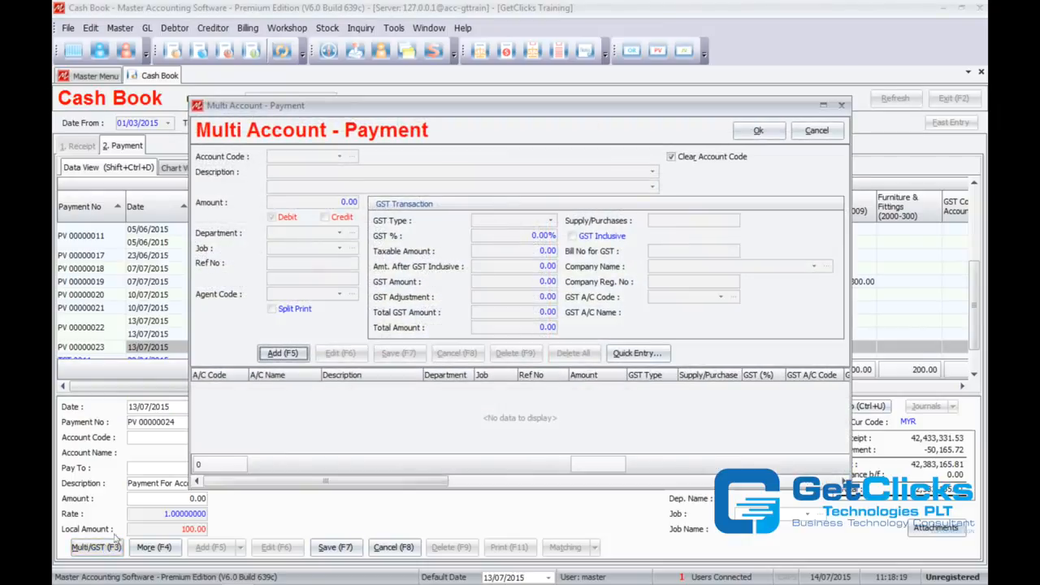
left_click(278, 356)
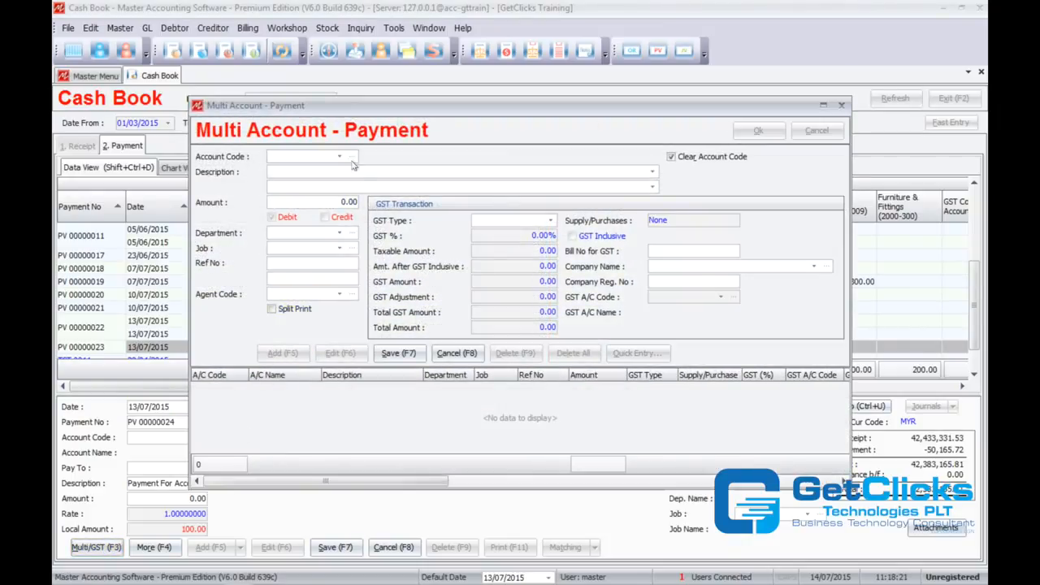
left_click(352, 159)
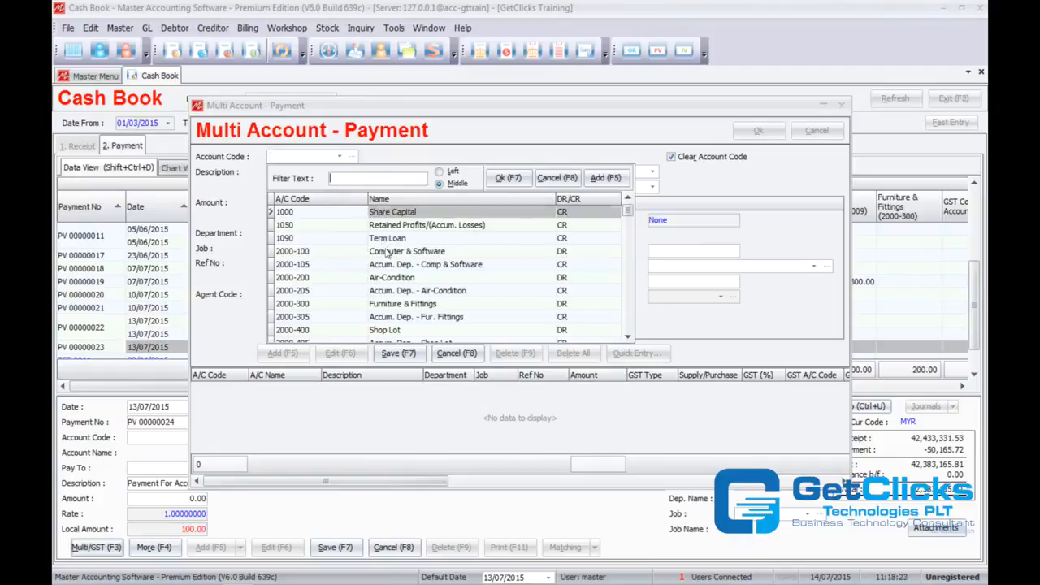
double_click(387, 252)
type("100")
key("Tab")
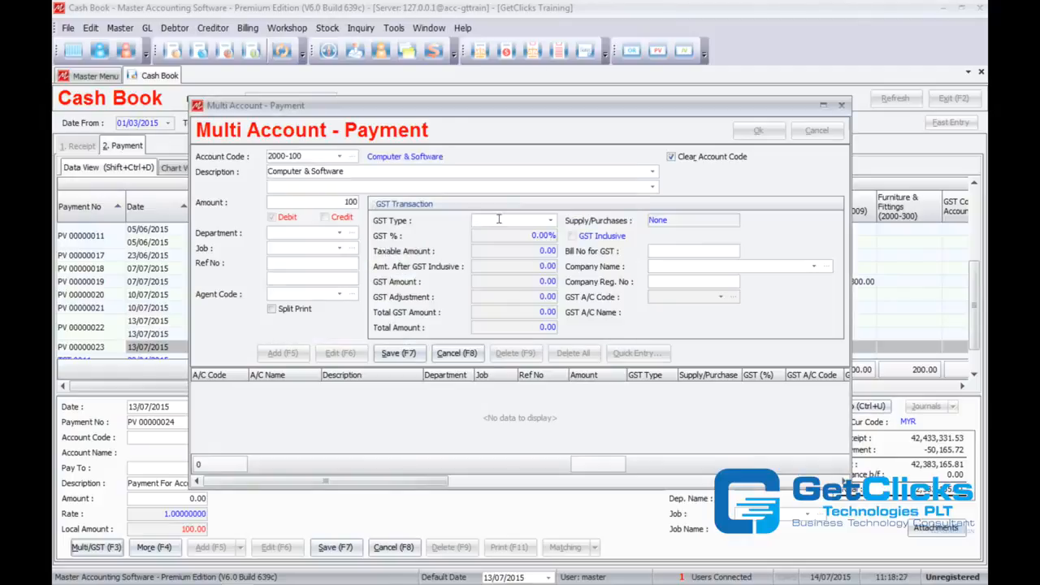
type("tx")
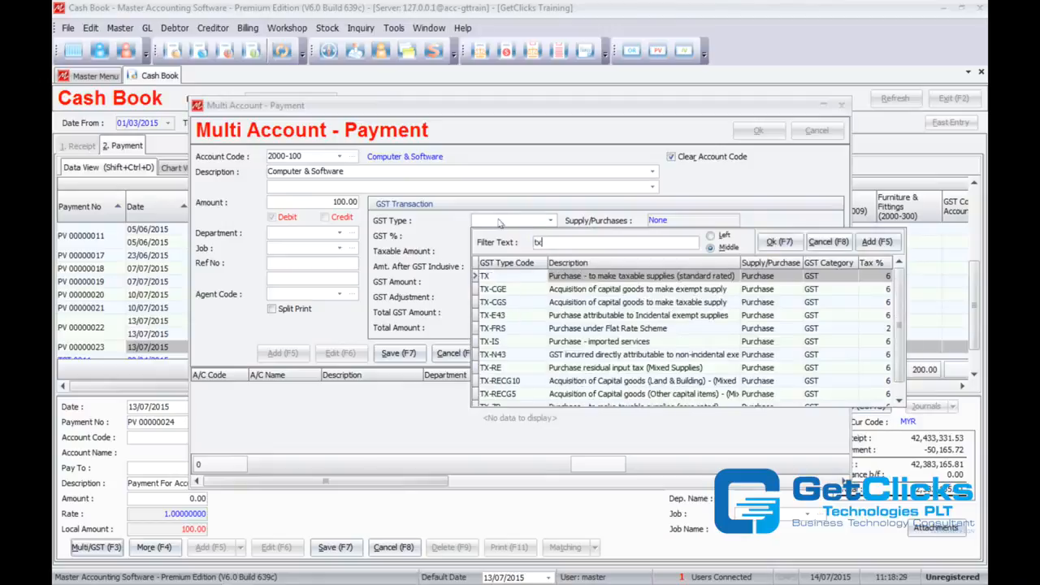
key("Return")
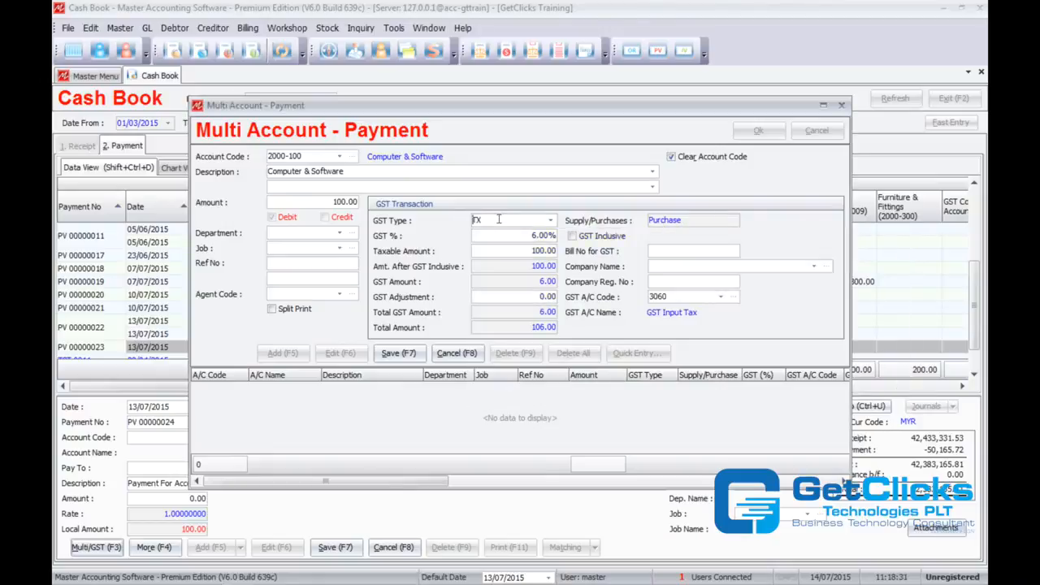
- Enter GST bill number INV3434, company name GFT Sdn Bhd and registration number 343434-V for the Computer & Software line, and save it
left_click(708, 252)
type("INV3434")
key("Tab")
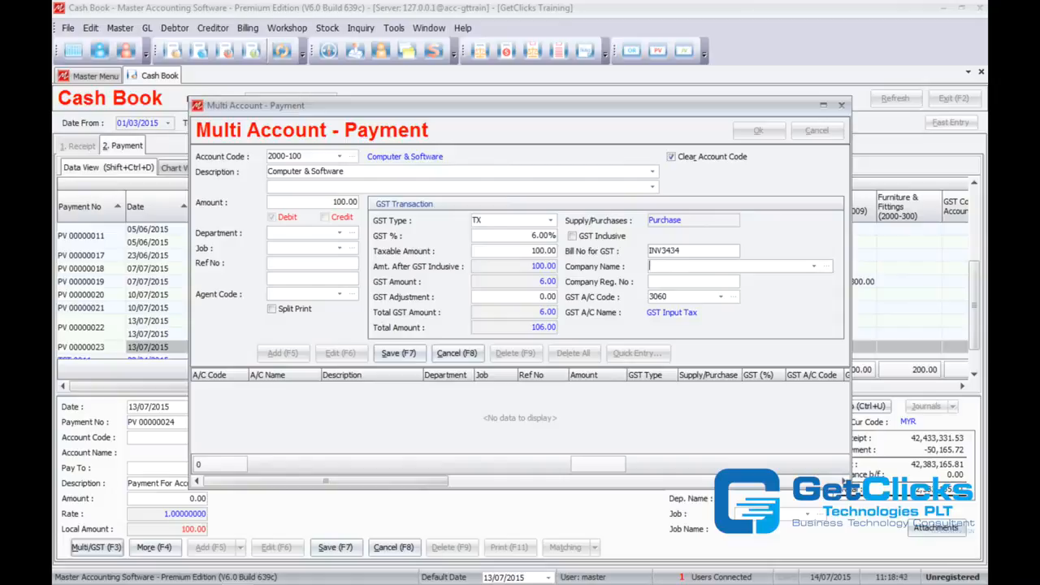
type("GFT S")
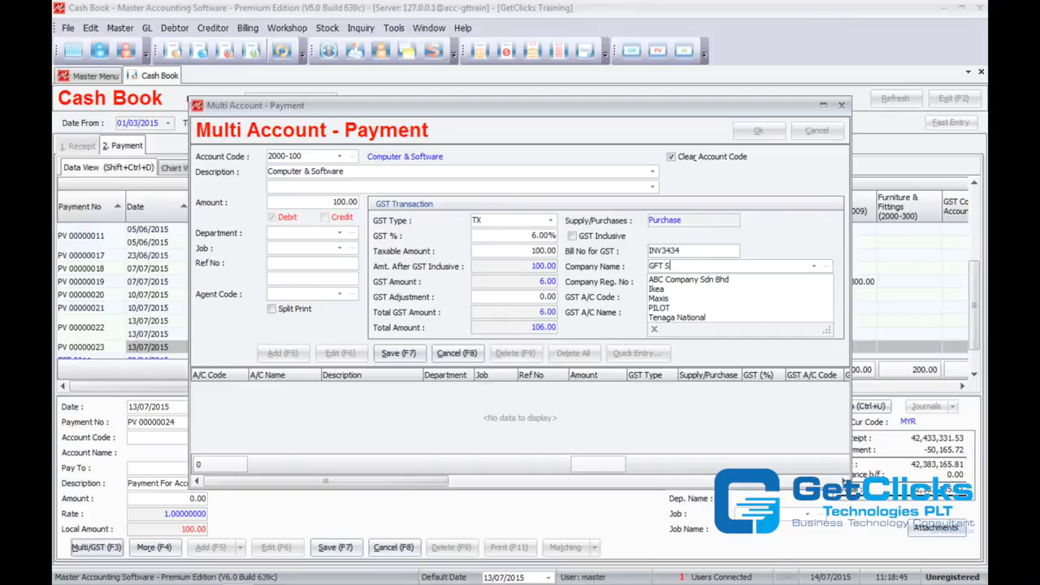
type("dn Bhd")
key("Return")
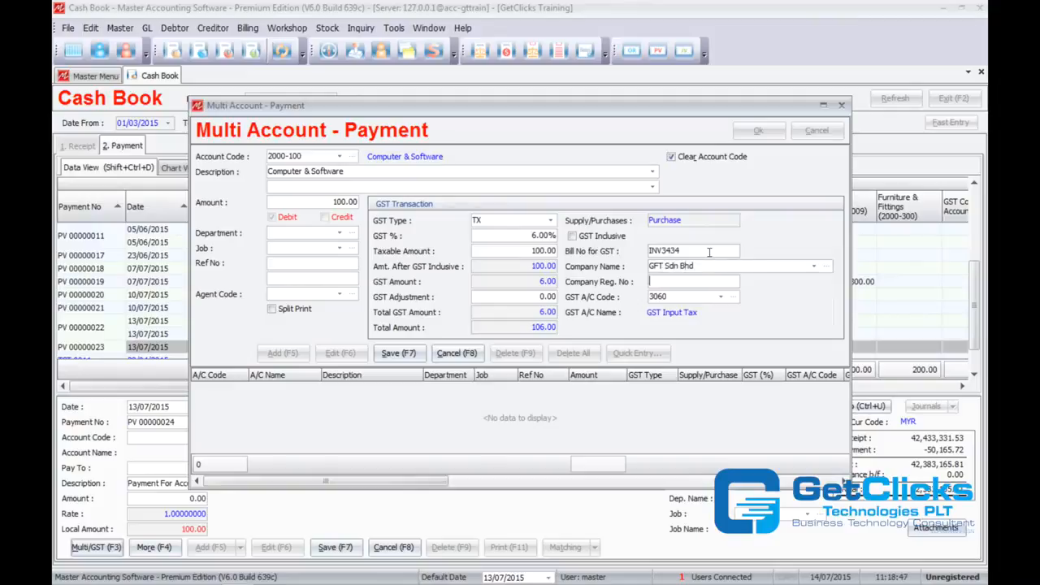
type("343434-1")
type("F")
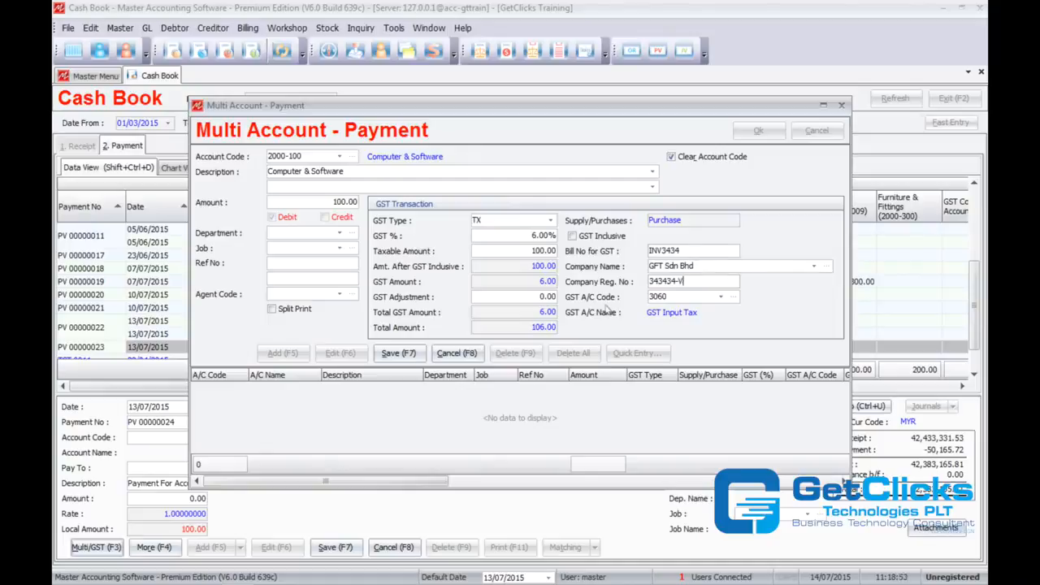
left_click(398, 352)
- Add a second payment line for Furniture & Fittings (2000-300) with amount 200 and GST type TX
left_click(285, 352)
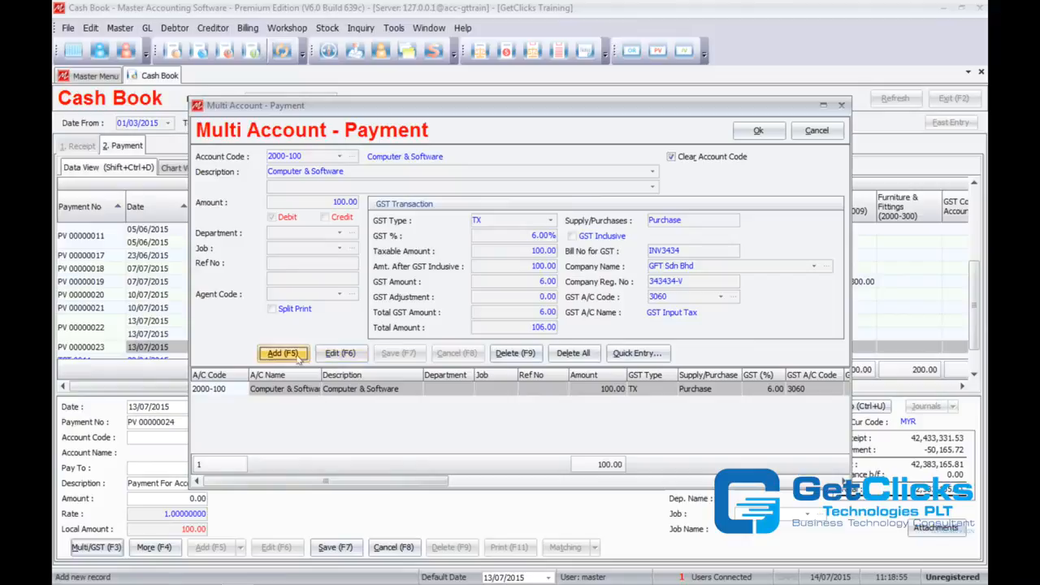
left_click(341, 156)
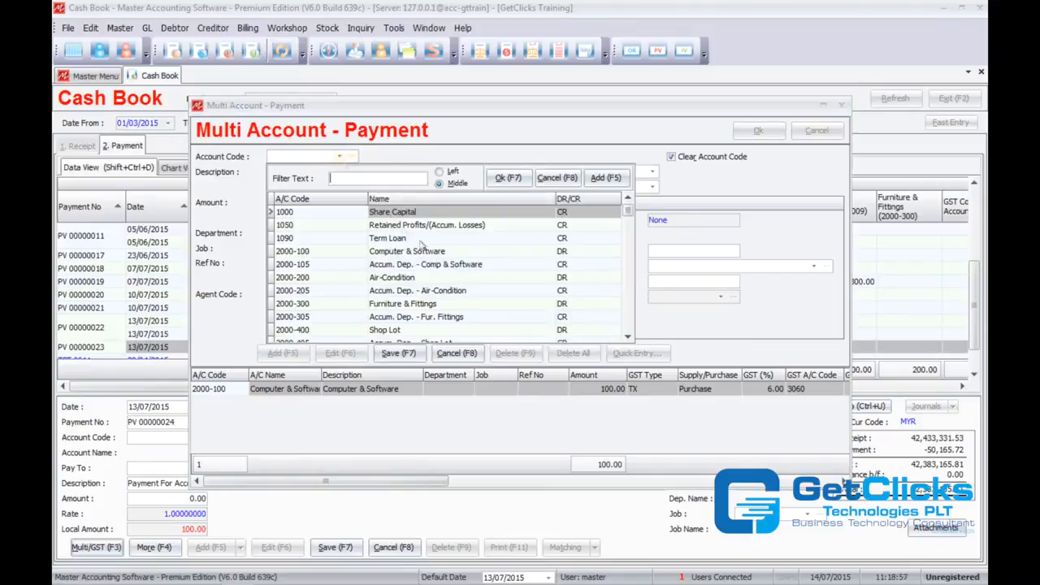
double_click(467, 303)
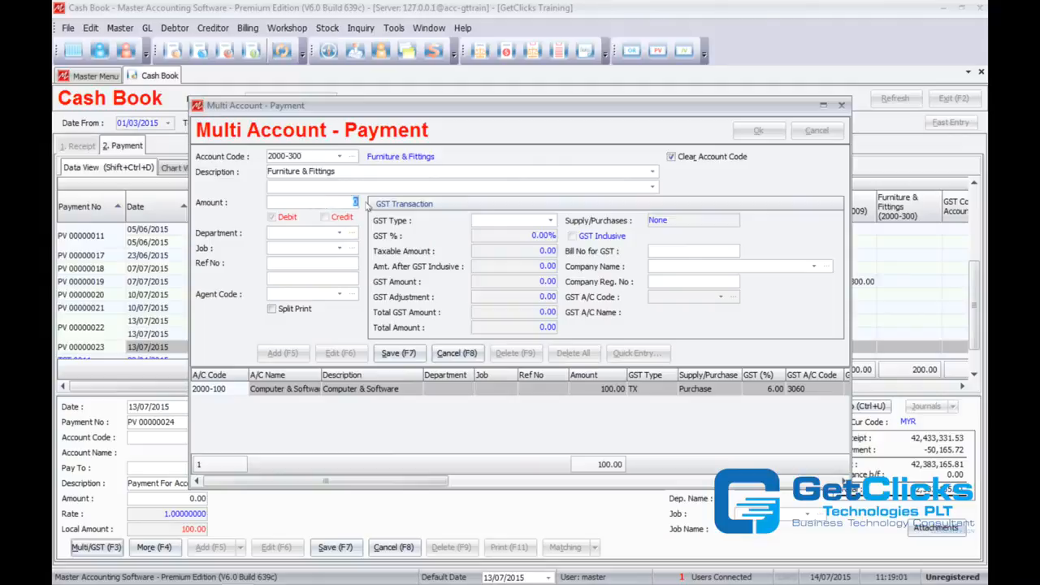
type("200")
left_click(482, 218)
type("tx")
key("Return")
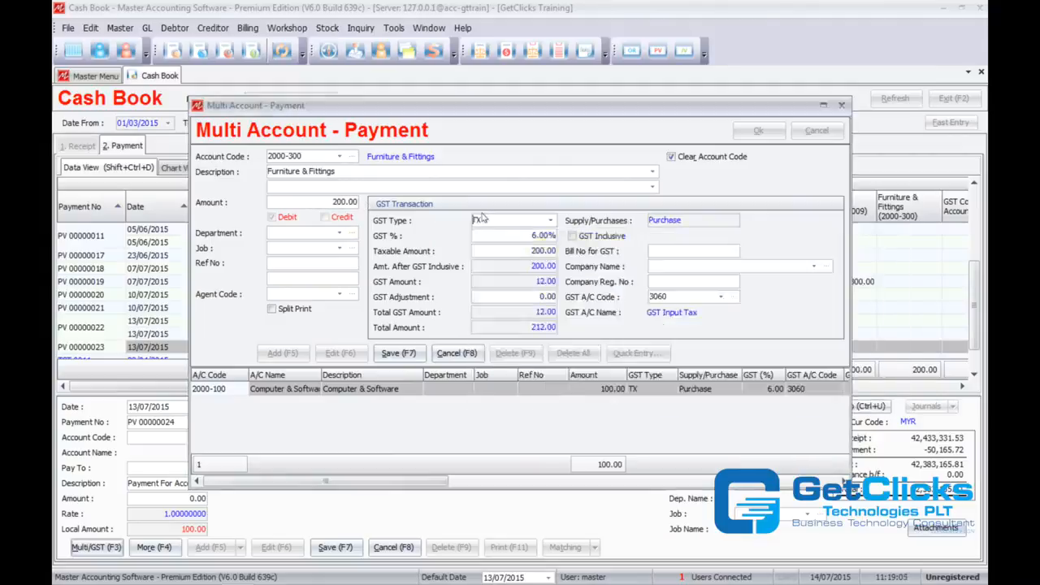
- Enter GST bill number 44545, company name GFT Sdn Bhd and registration number 34343-V for the Furniture & Fittings line, and save it
left_click(721, 250)
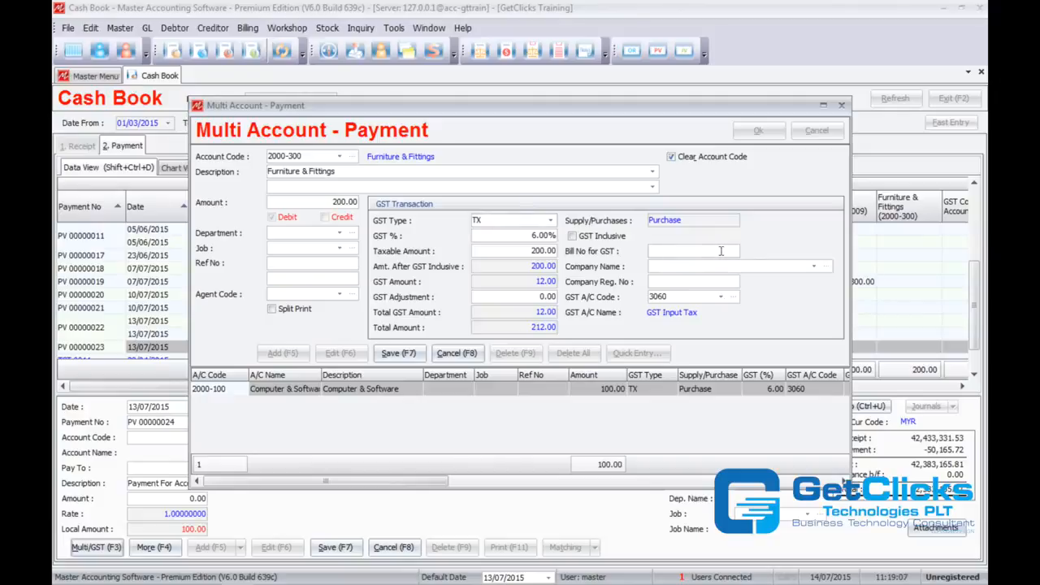
type("44545")
key("Tab")
type("C")
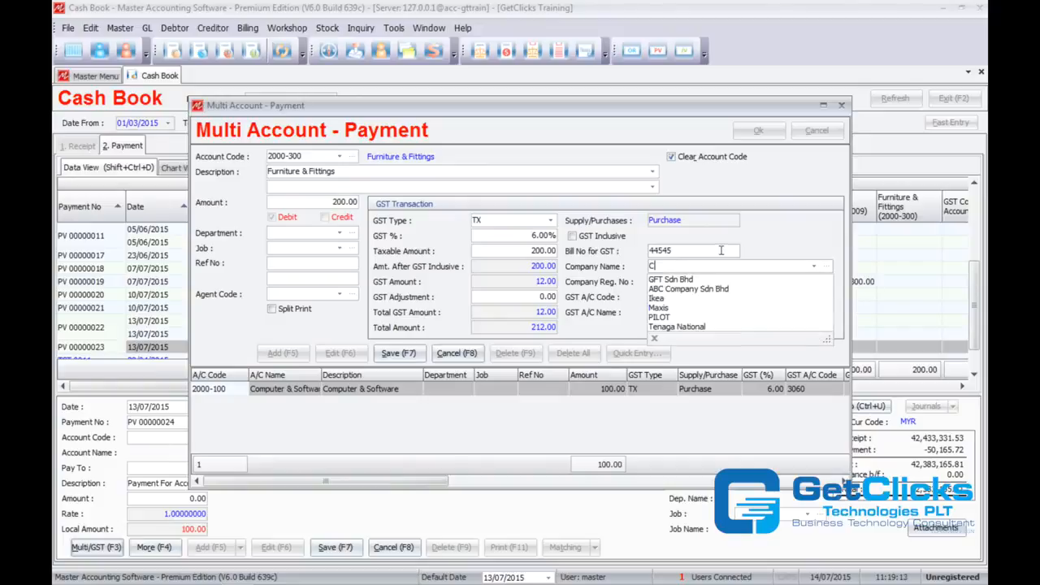
key("Tab")
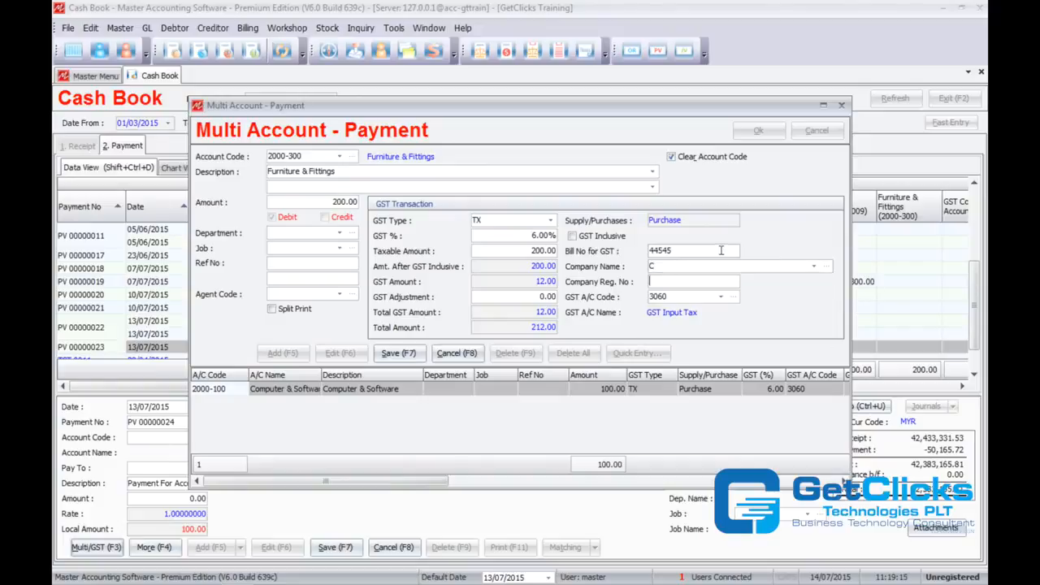
left_click(721, 267)
type("T")
left_click(678, 290)
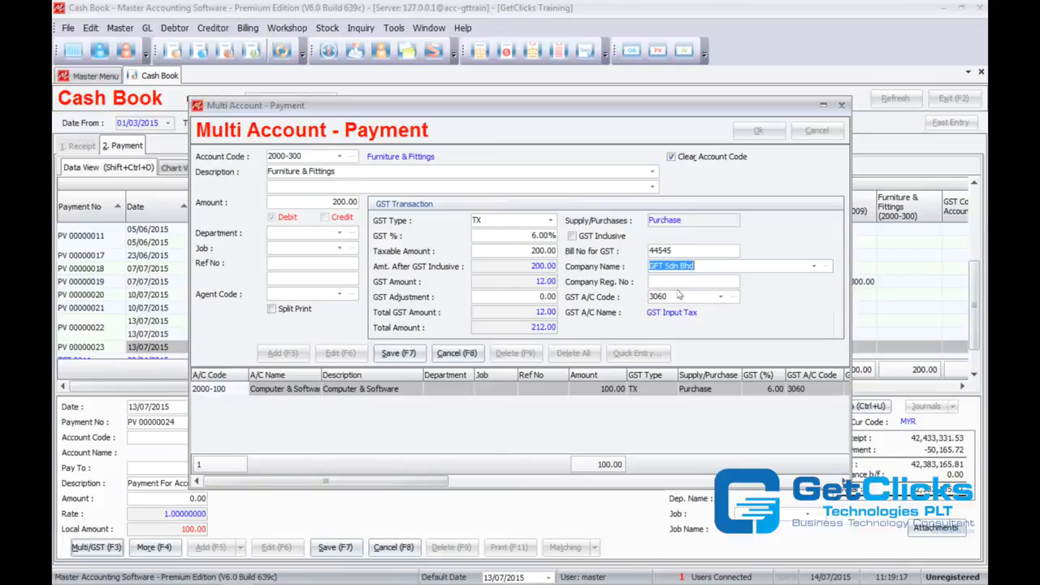
left_click(689, 282)
type("34343-V")
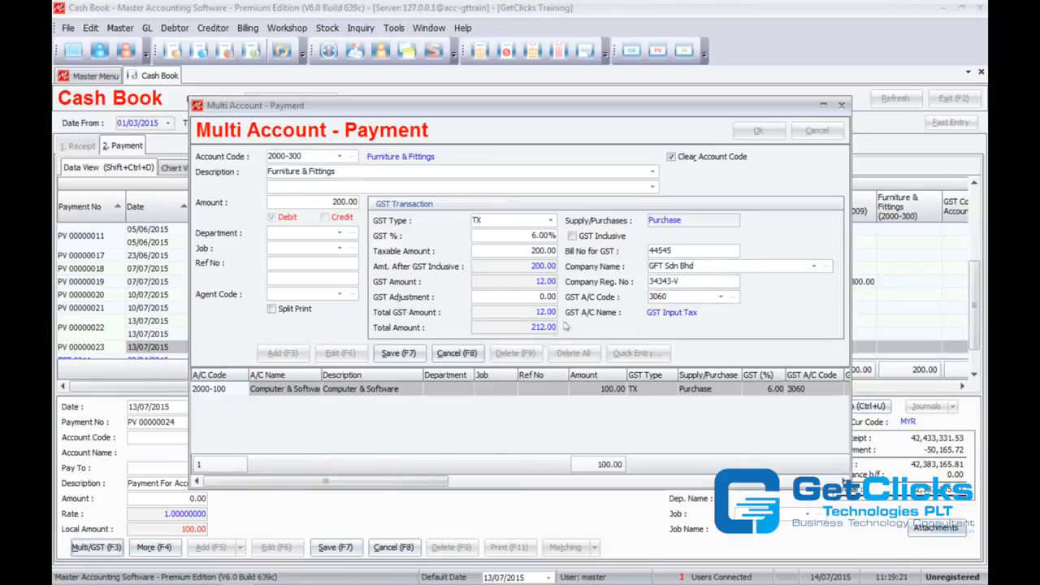
left_click(408, 357)
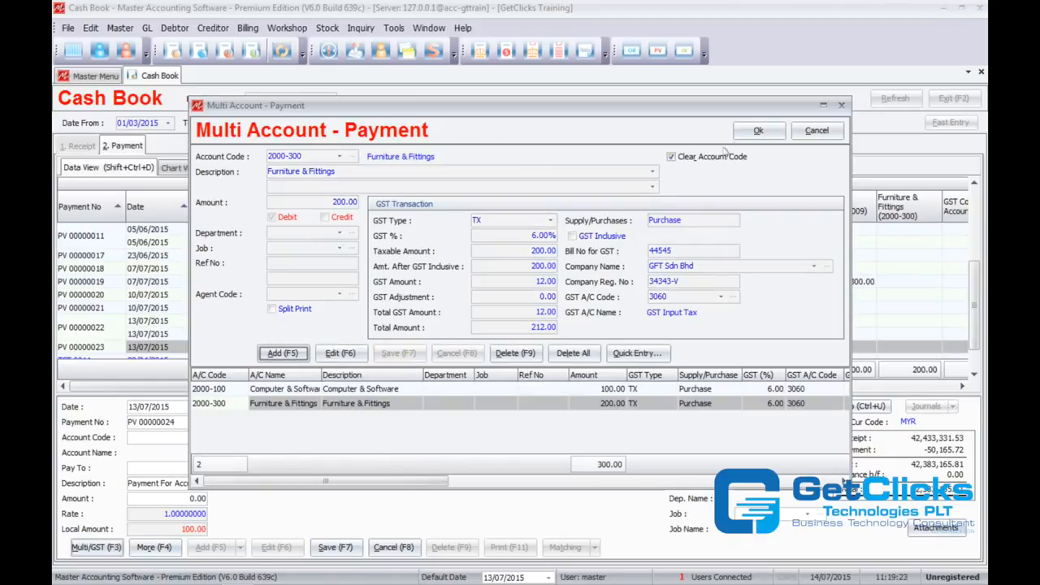
- Accept the multi-account lines, set the payment's cheque/ref number to 343434 and save the payment
left_click(758, 132)
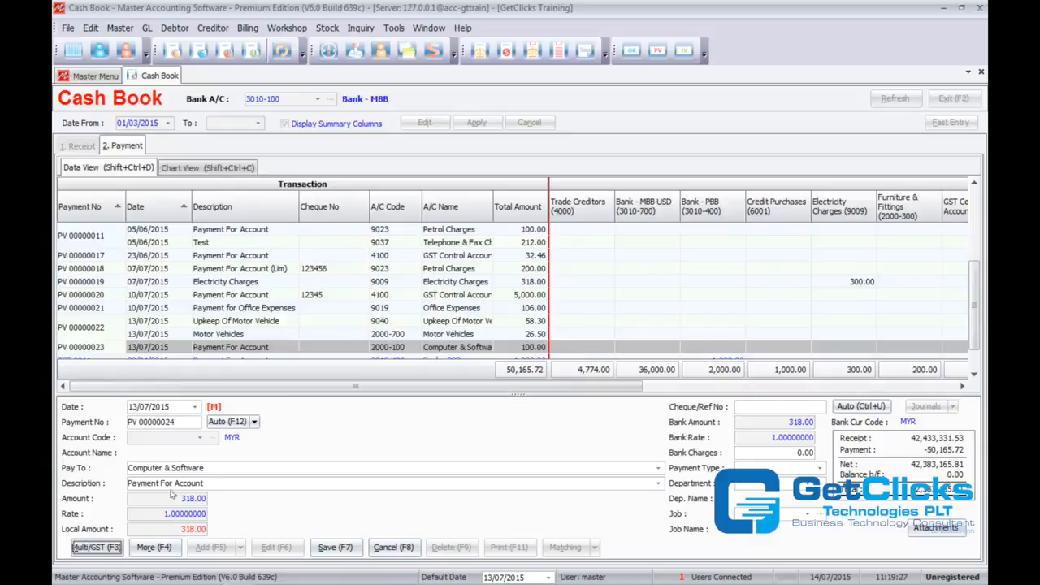
left_click(768, 407)
type("343434")
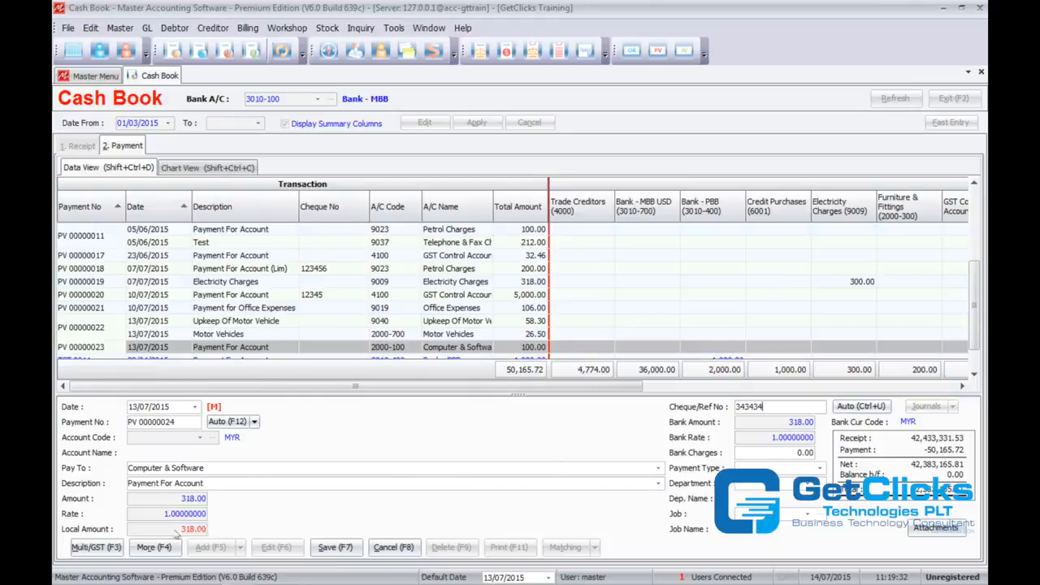
left_click(335, 547)
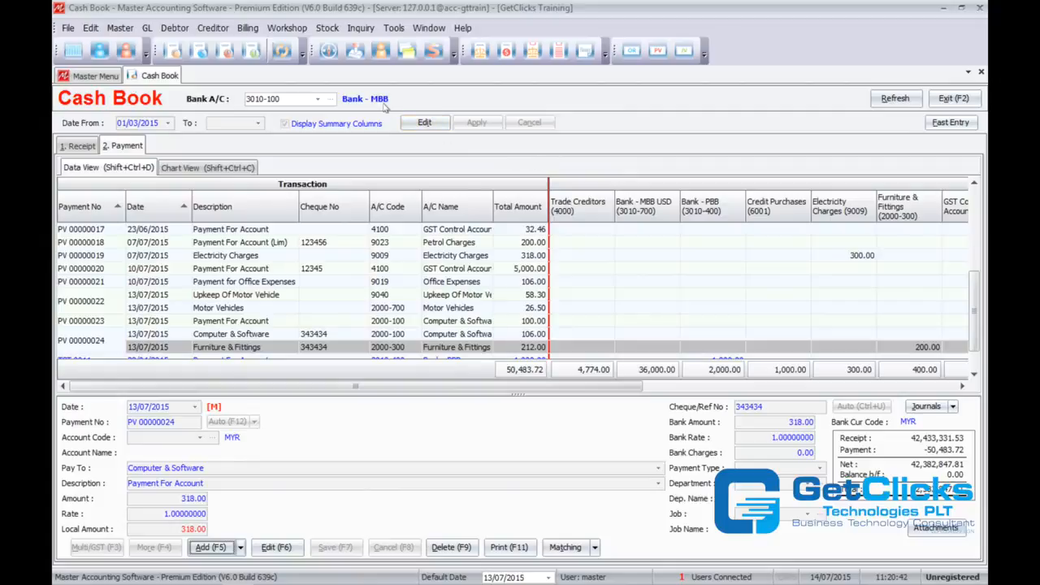
- Start a new single-account payment for the Bank - PBB account (3010-400)
left_click(214, 547)
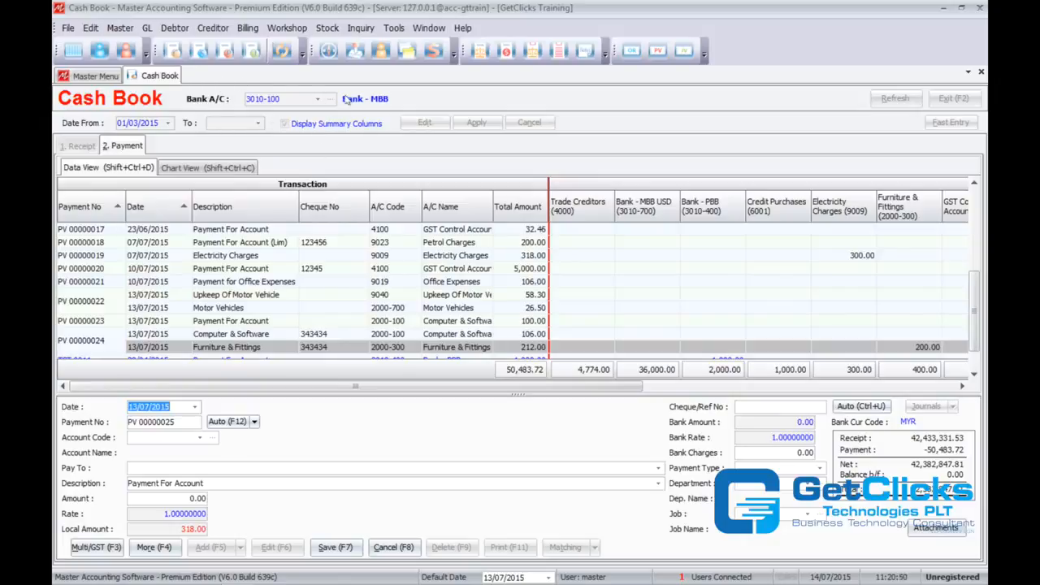
left_click(199, 440)
type("3010")
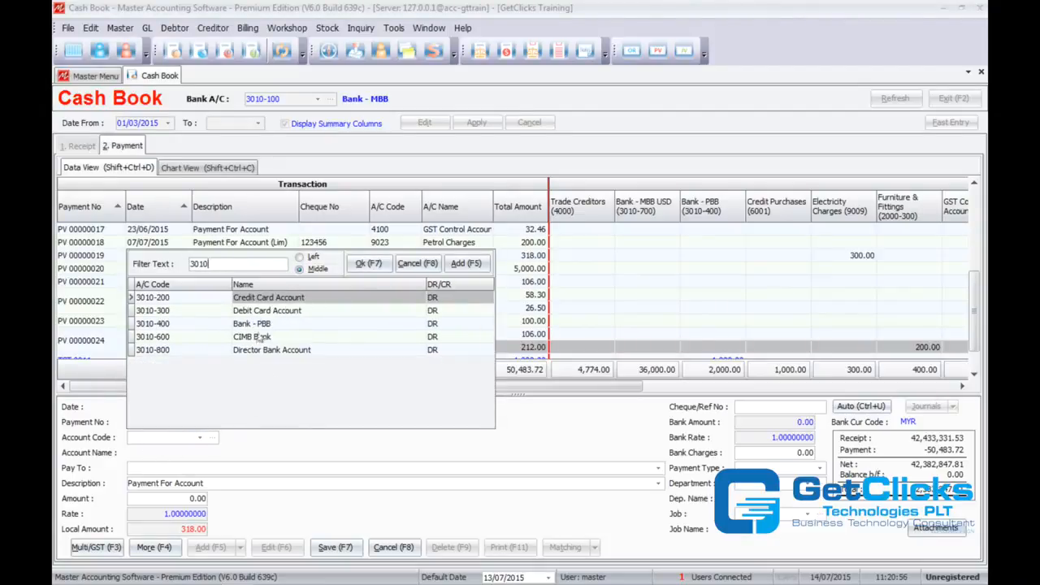
double_click(290, 325)
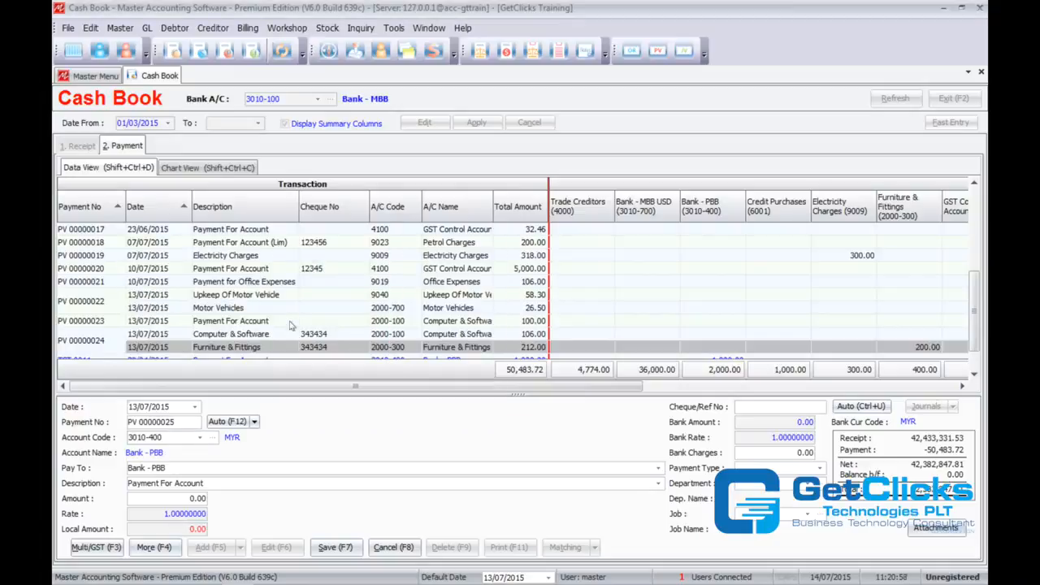
- Set the Bank - PBB payment's amount to 388 and its cheque/ref number to 111222, and save it
left_click(184, 499)
type("388")
left_click(778, 408)
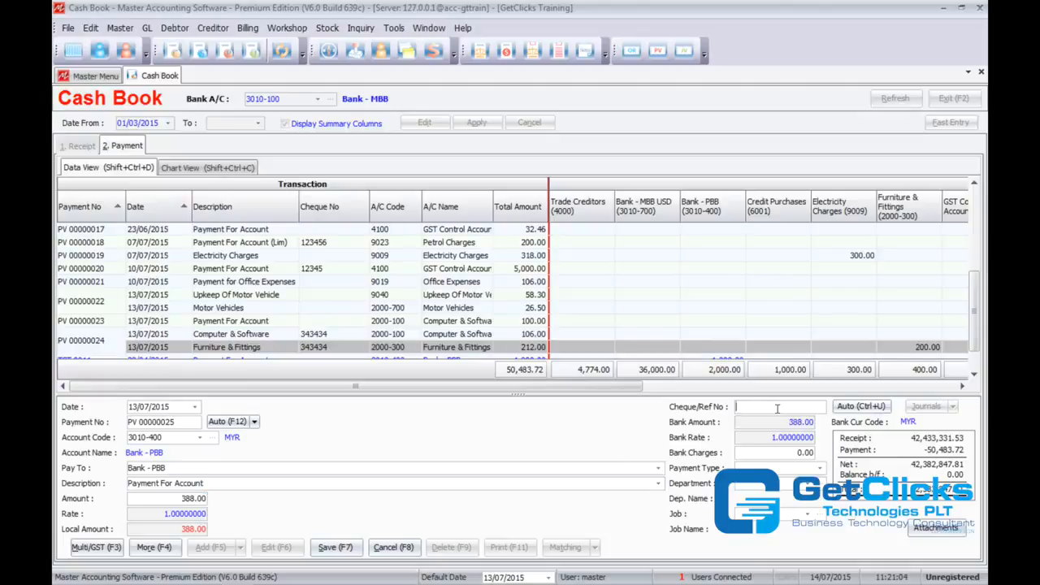
type("111222")
left_click(325, 548)
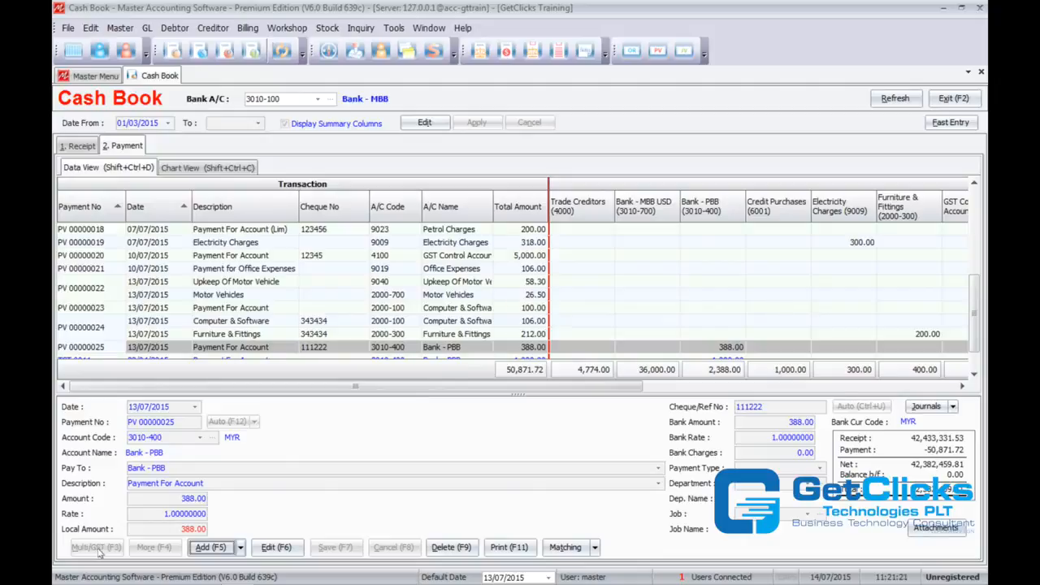
- Start another multi-account payment and add a line for the Bank - PBB account (3010-400)
left_click(213, 549)
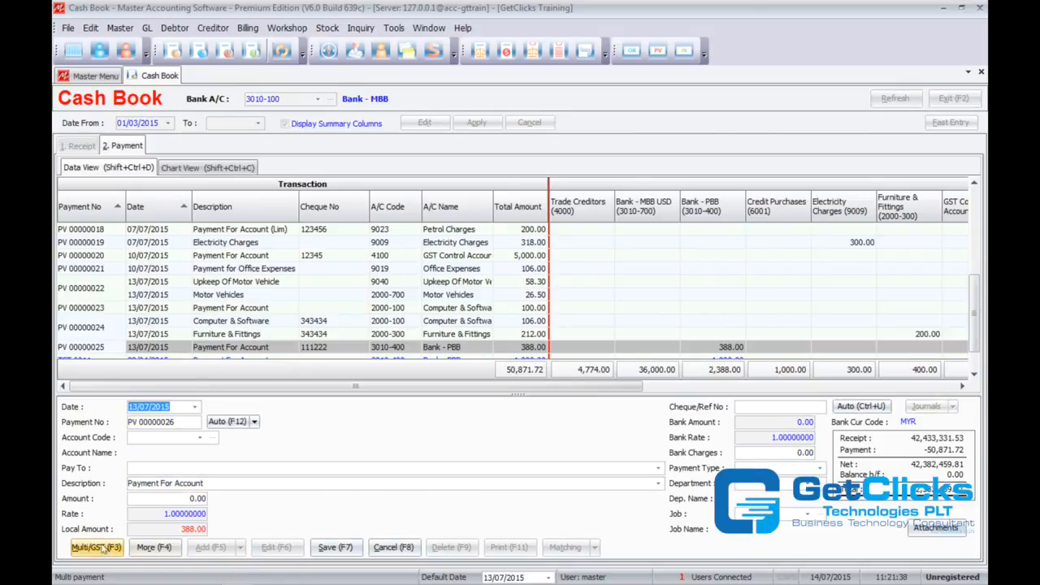
left_click(97, 549)
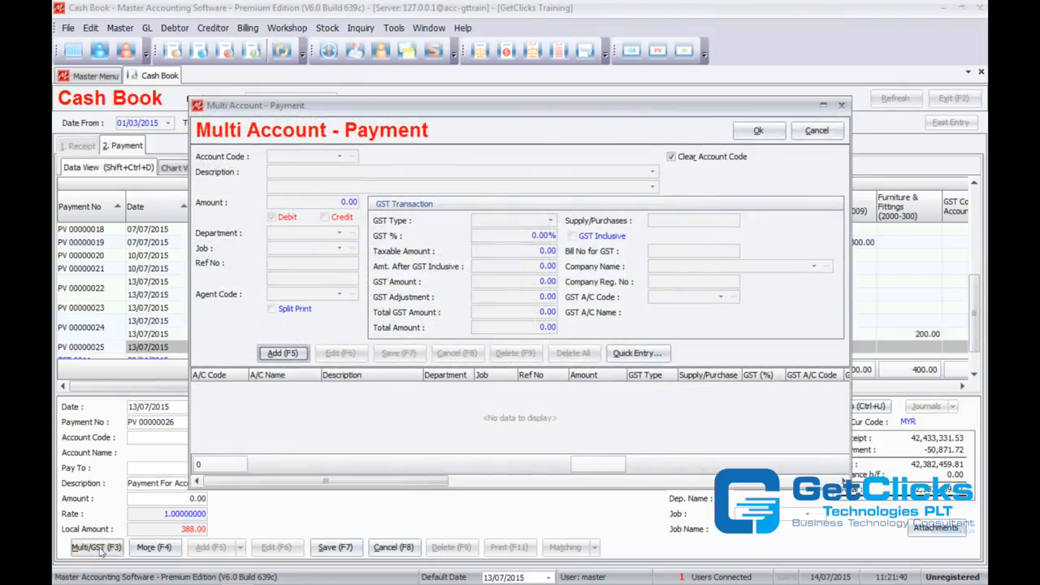
left_click(277, 356)
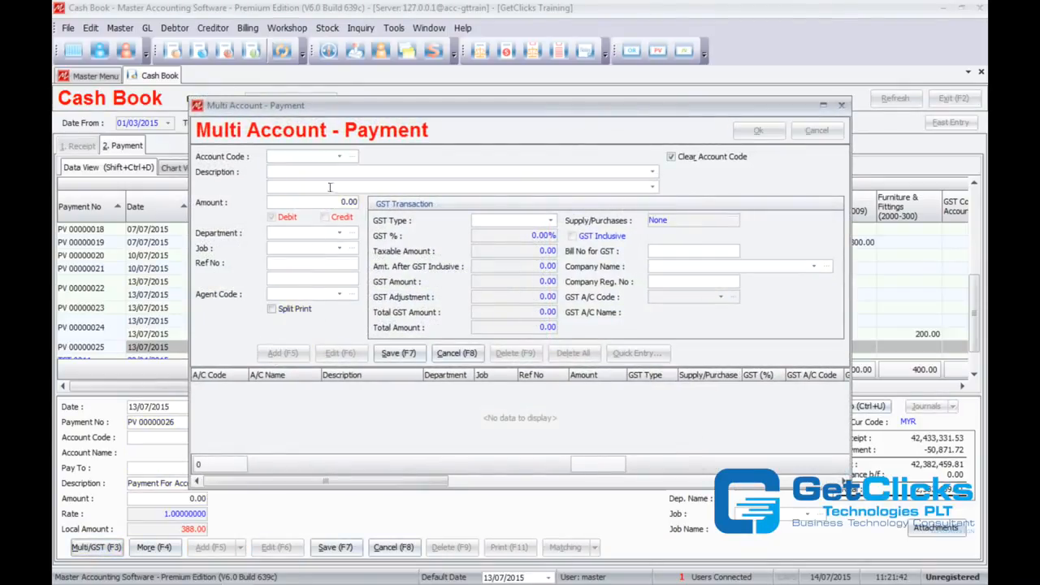
left_click(339, 158)
type("3010")
key("Down")
key("Down")
key("Return")
- Set the Bank - PBB line's amount to 400 without a GST type and save the line
left_click(338, 200)
type("4000")
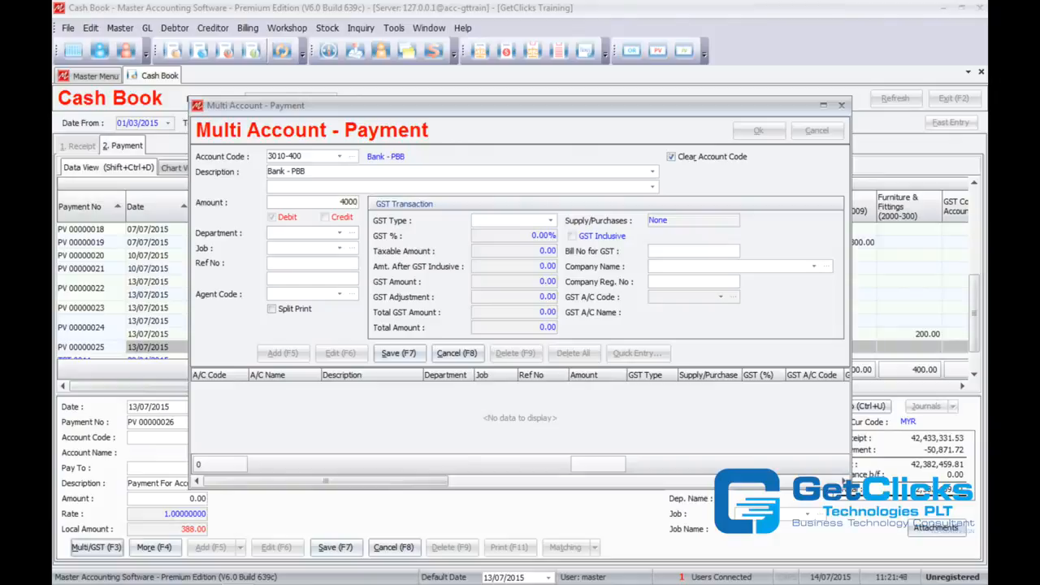
key("BackSpace")
left_click(399, 355)
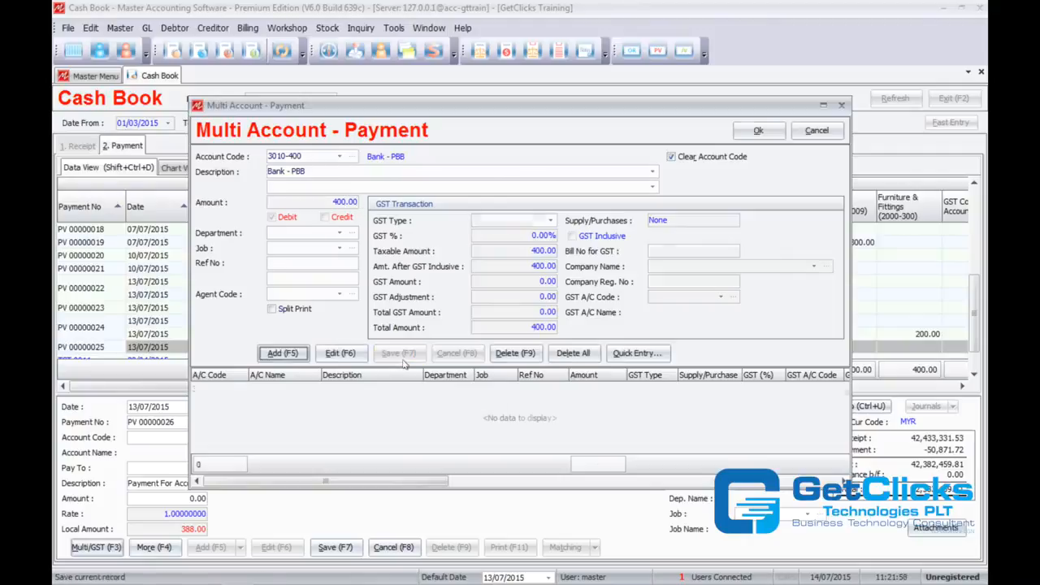
- Add a payment line for the Bank Charges account (9004) with an amount of 0.50 and GST type TX
left_click(284, 355)
type("ban")
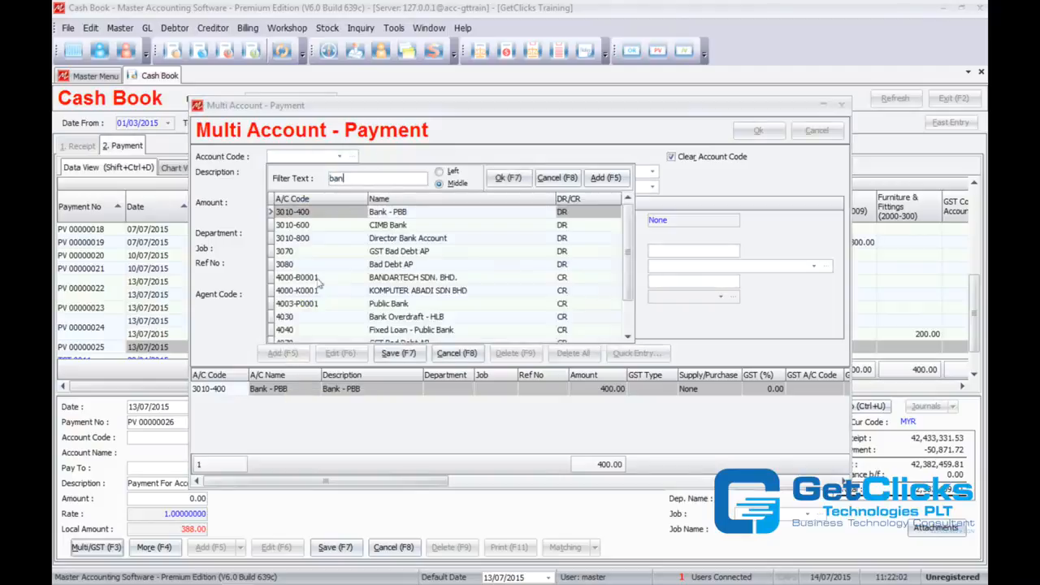
type("k ch")
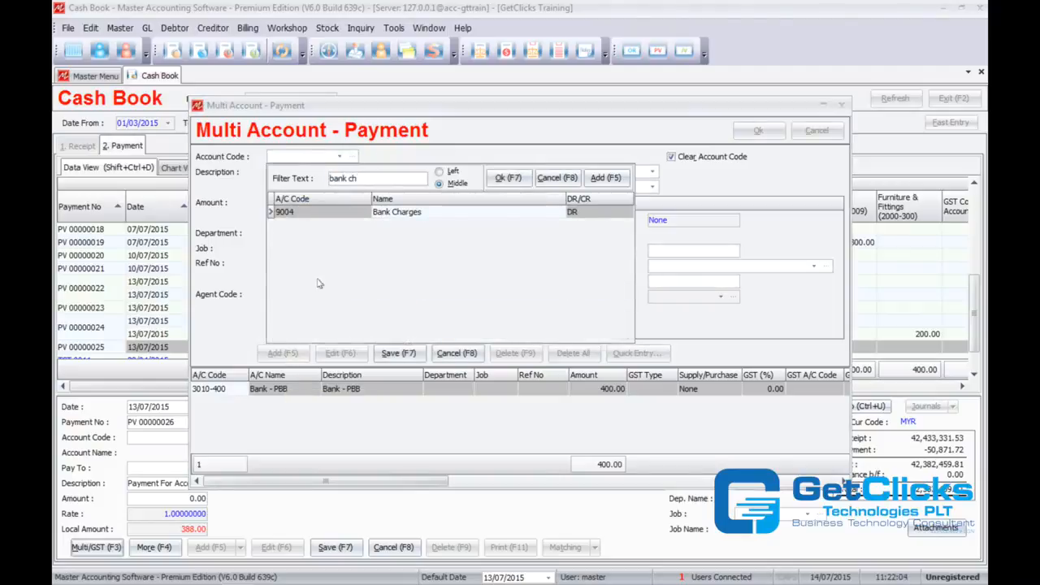
key("Return")
left_click(352, 202)
type("0.50")
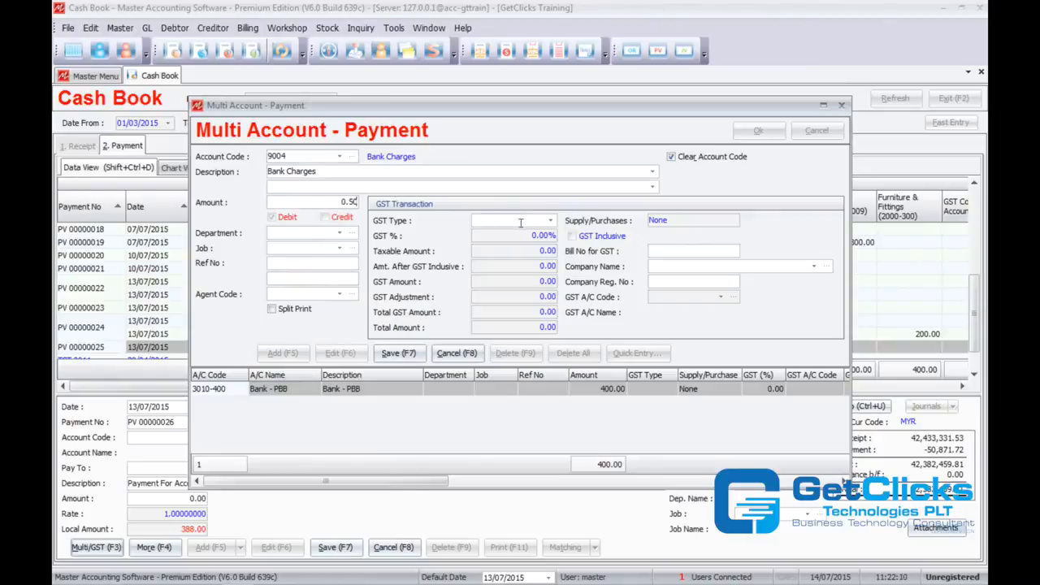
type("tx")
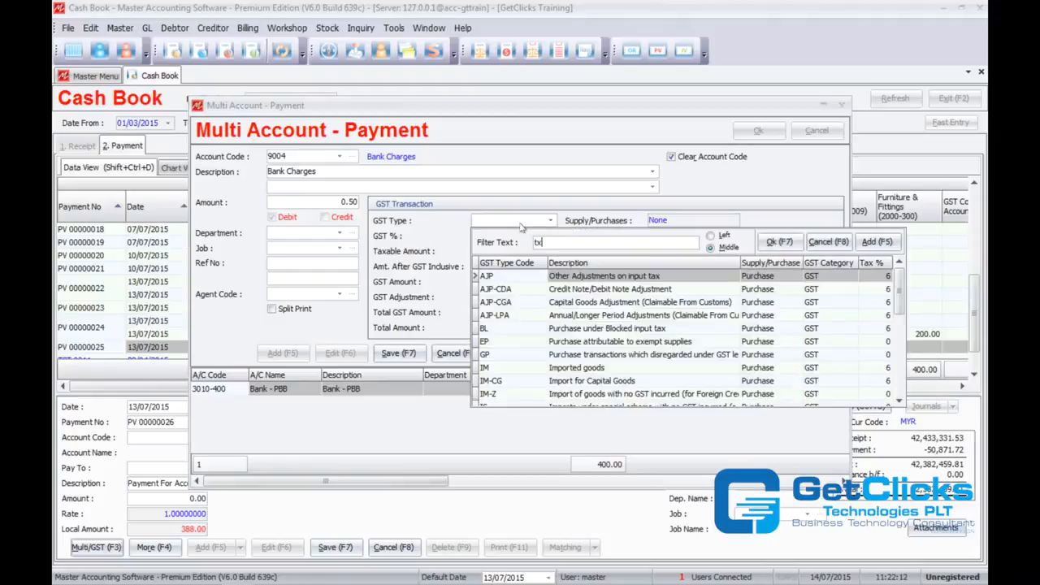
key("Return")
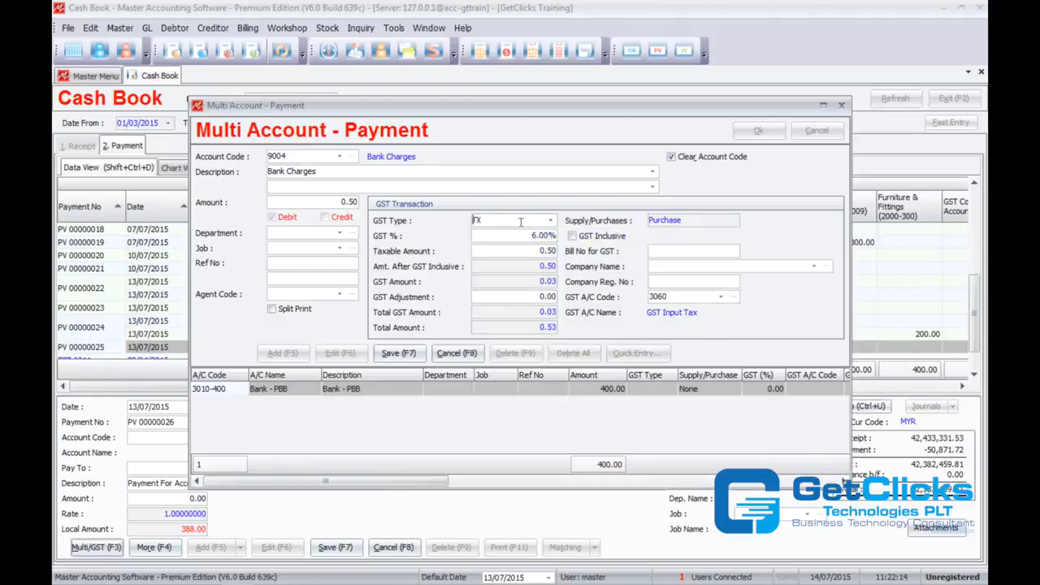
- Fill in the Bank Charges line's GST bill number INV34343, company Public Bank Berhad and registration number 2222-V, and save the line
left_click(669, 251)
type("INV34343")
key("Tab")
type("Pub")
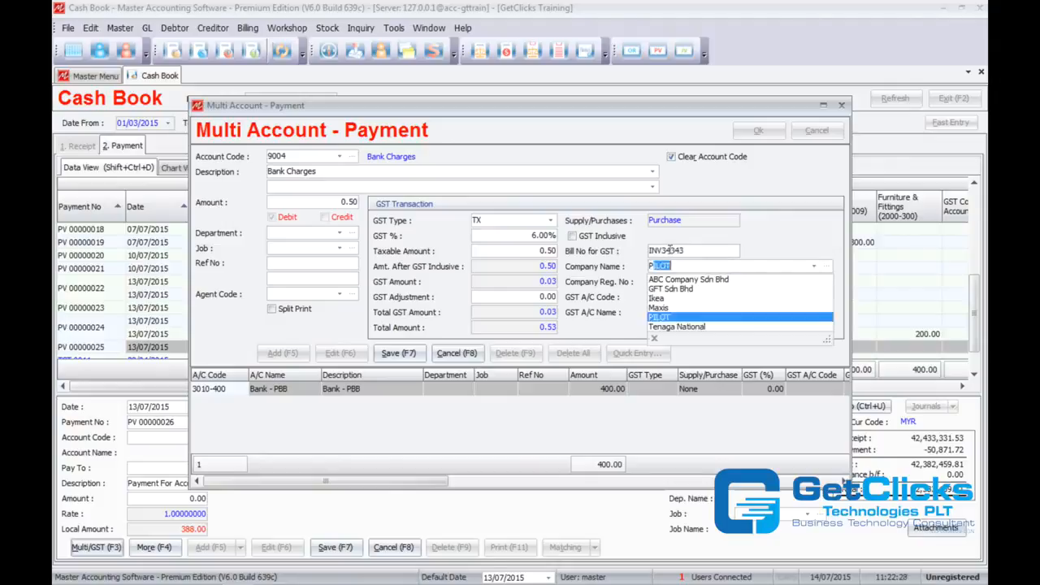
type("lic Bank Berhad")
key("Tab")
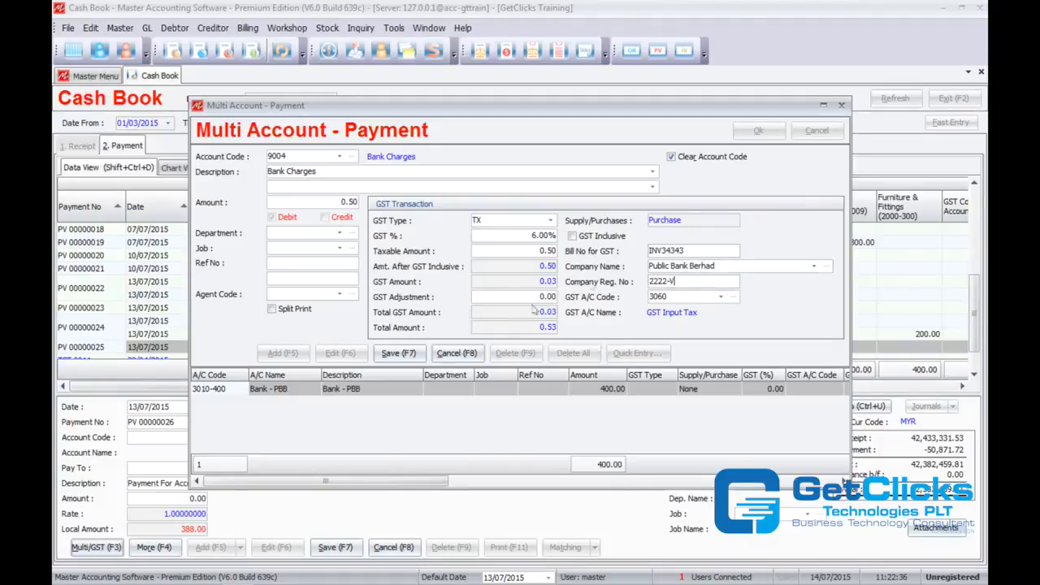
left_click(398, 352)
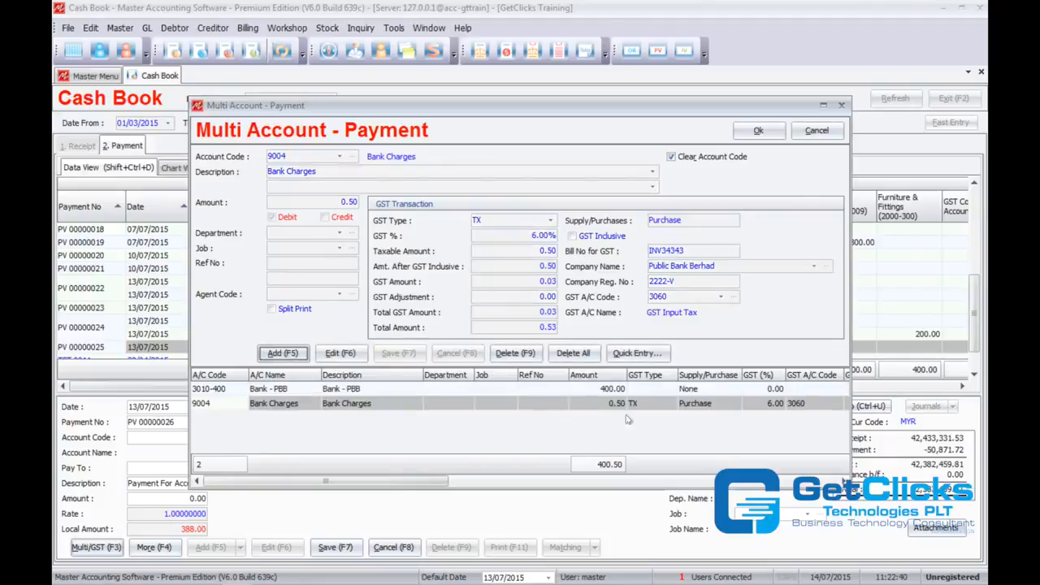
- Accept the Bank - PBB and Bank Charges lines and save the multi-account payment without a cheque number
left_click_drag(423, 485, 649, 481)
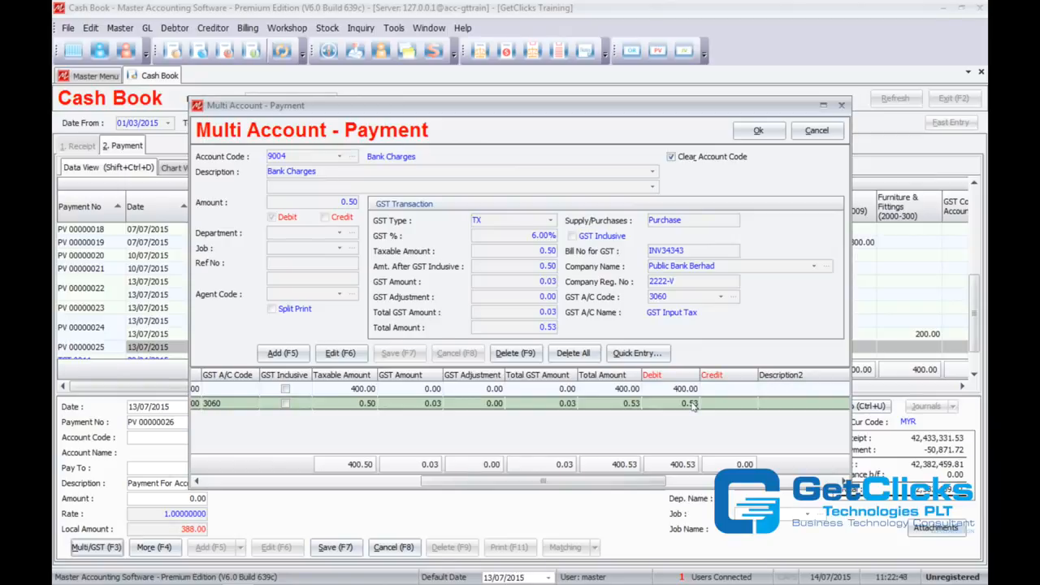
left_click(760, 133)
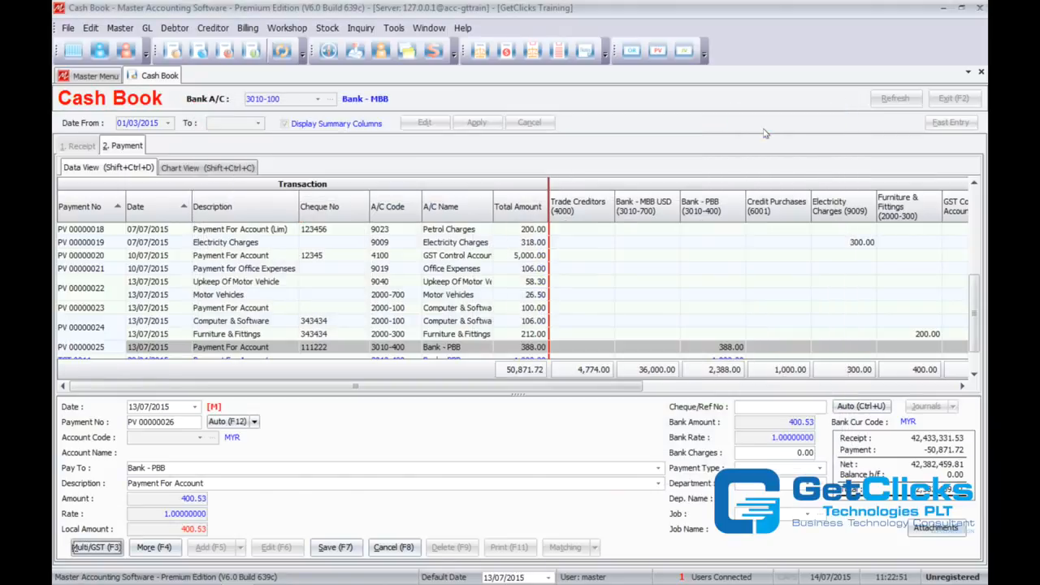
left_click(341, 549)
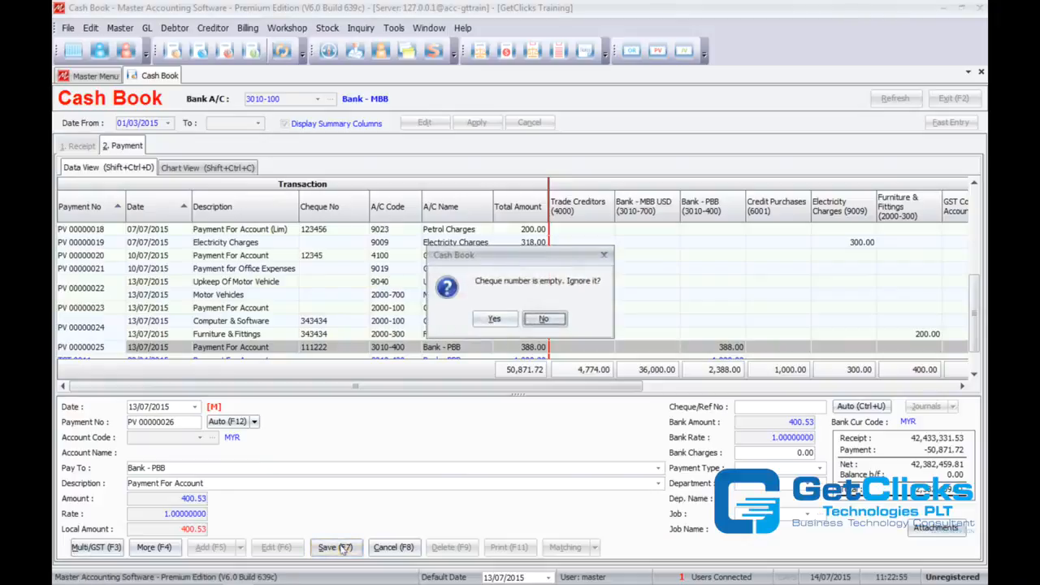
left_click(495, 319)
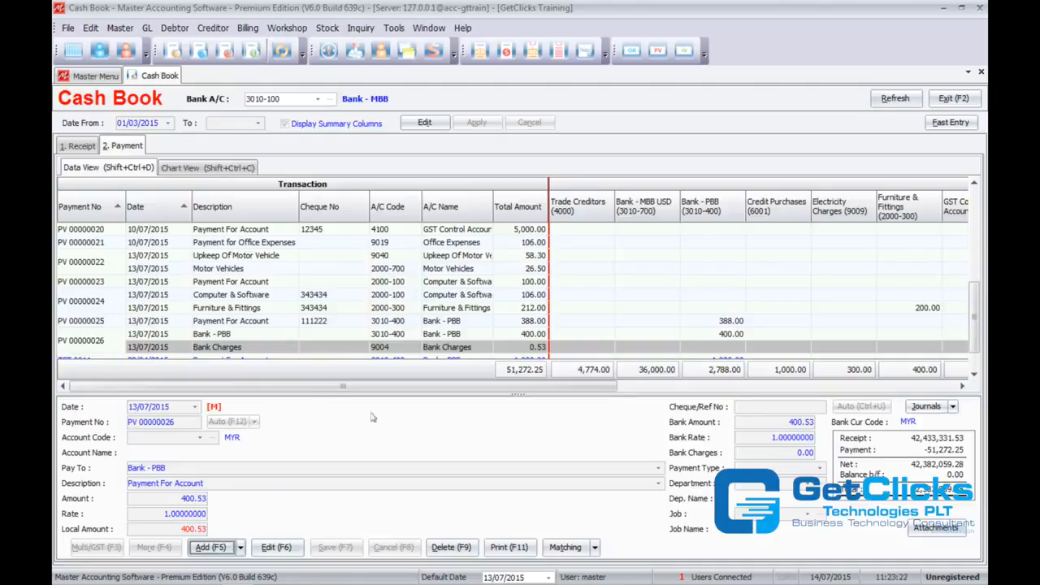
- Open the voucher printing options for the single-account Bank - PBB payment PV 00000025
left_click(315, 299)
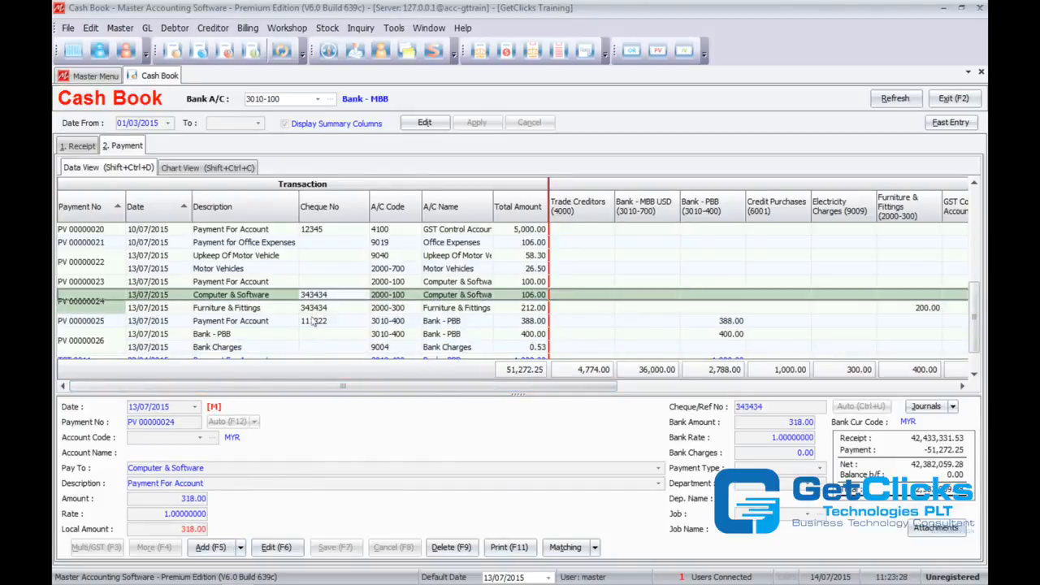
left_click(313, 321)
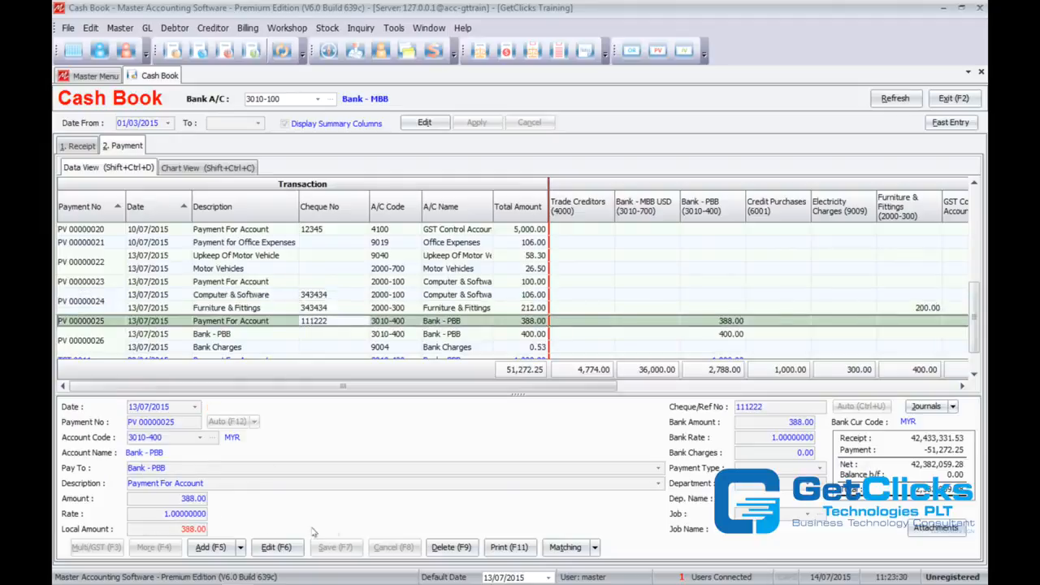
left_click(510, 547)
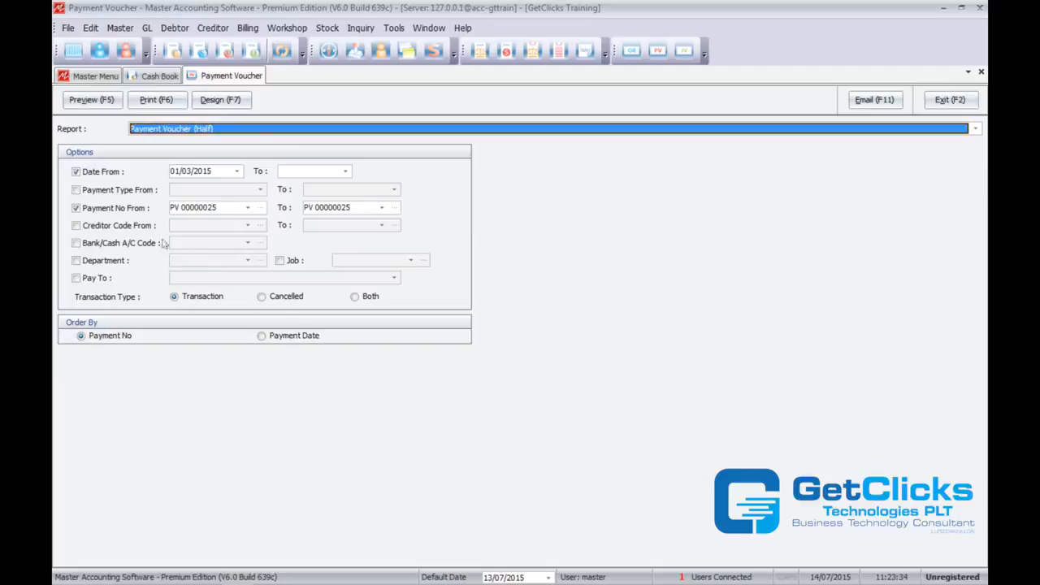
- Browse the voucher and cheque report formats, choose Payment Voucher (Half), and preview the voucher before closing the preview
left_click(296, 129)
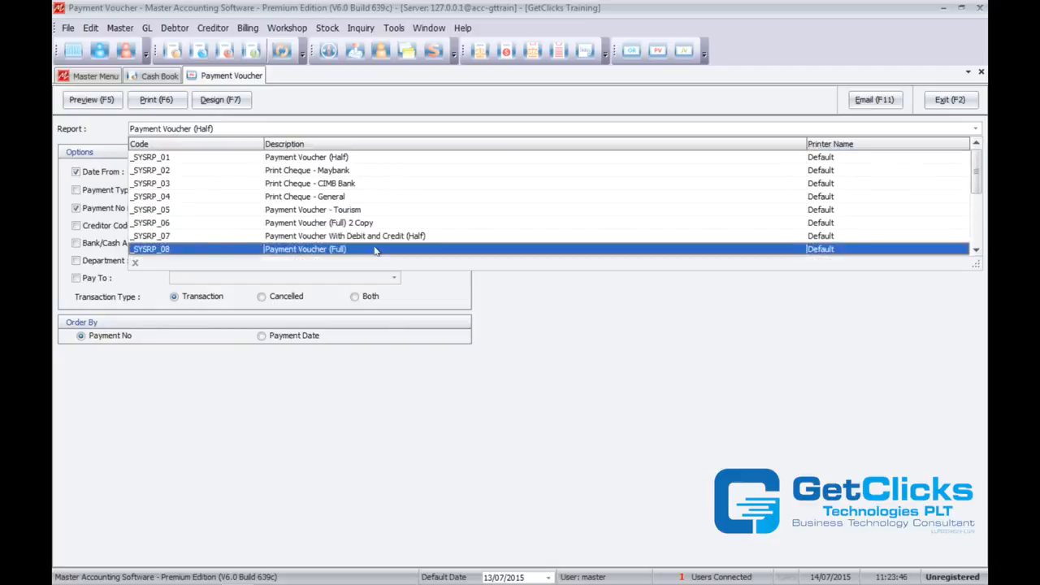
scroll(375, 251, "down", 8)
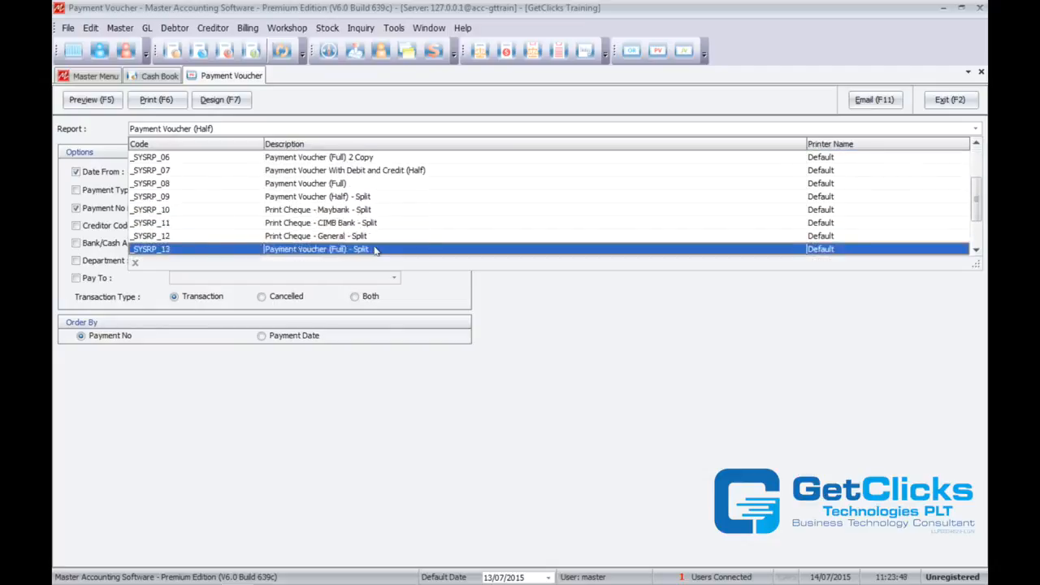
scroll(375, 251, "down", 1)
scroll(480, 220, "up", 9)
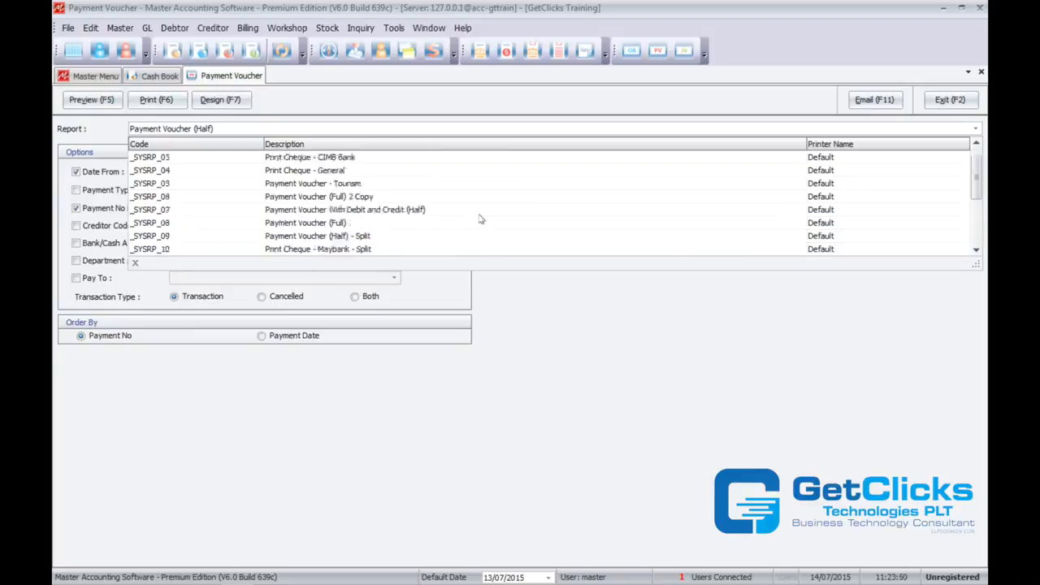
left_click(366, 157)
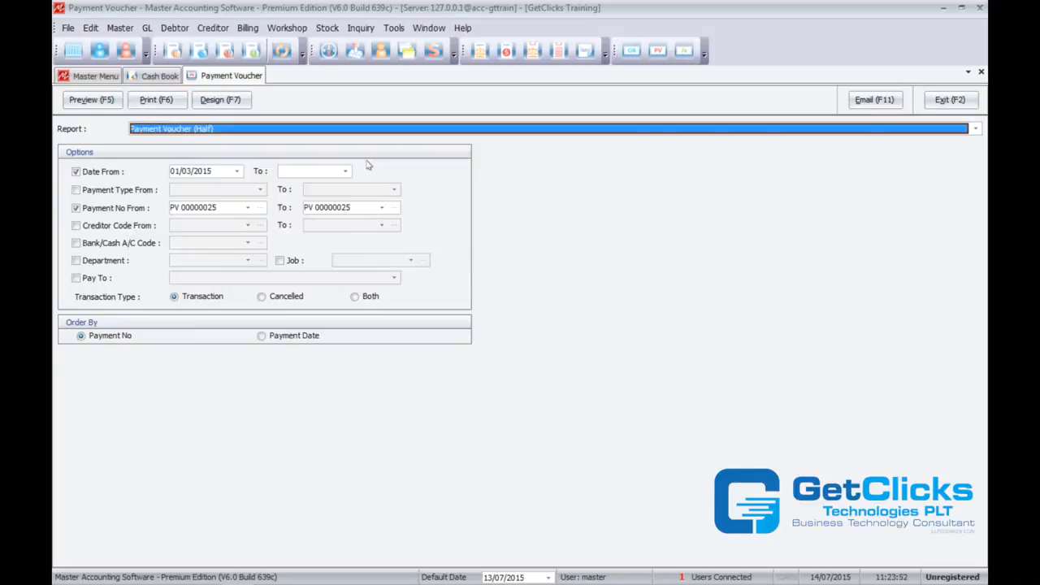
left_click(91, 100)
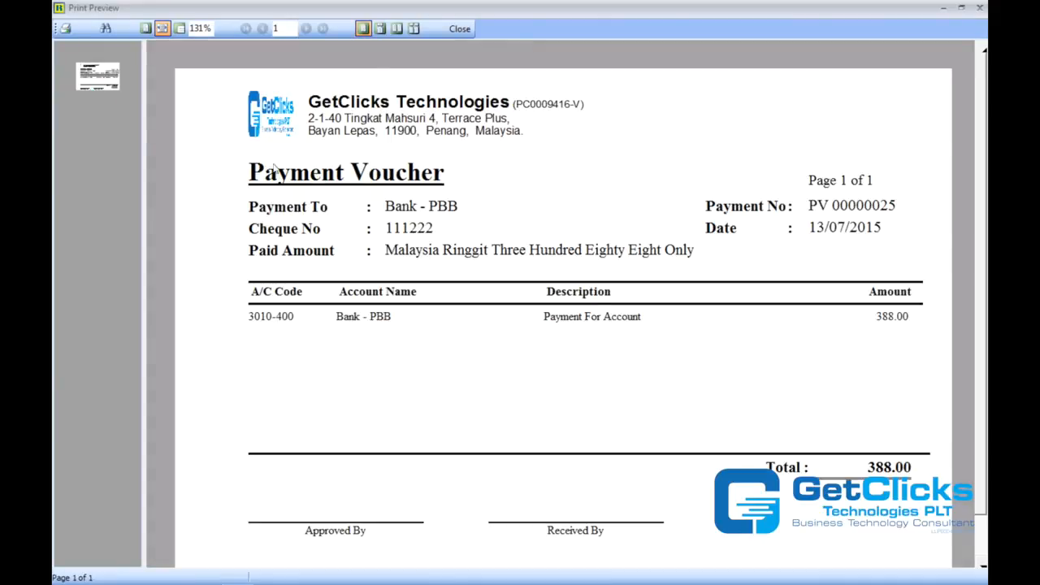
left_click(459, 29)
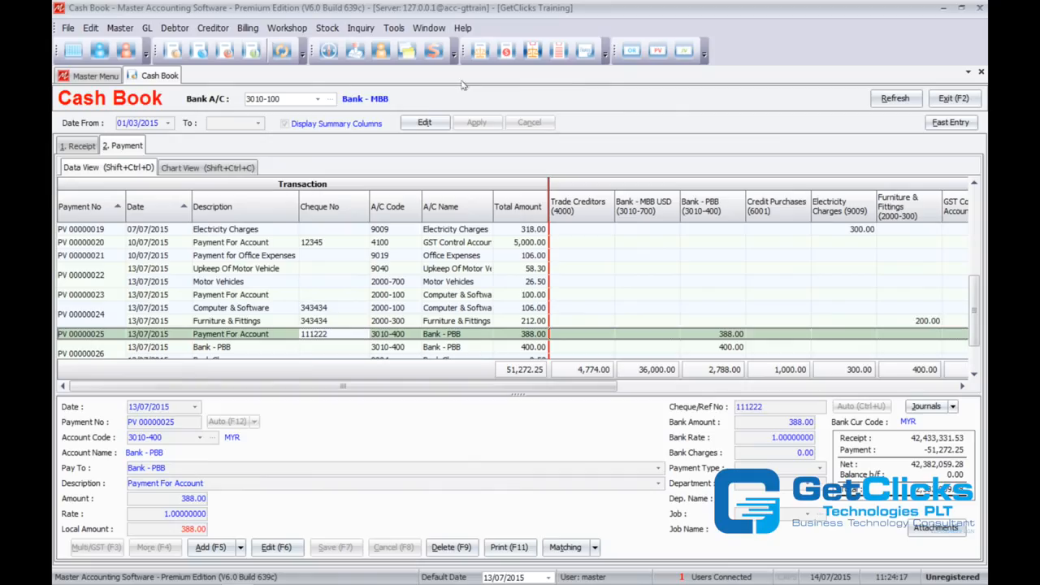
- Preview the Receipt Voucher (Half) report for the multi-account receipt TST 0025
left_click(85, 146)
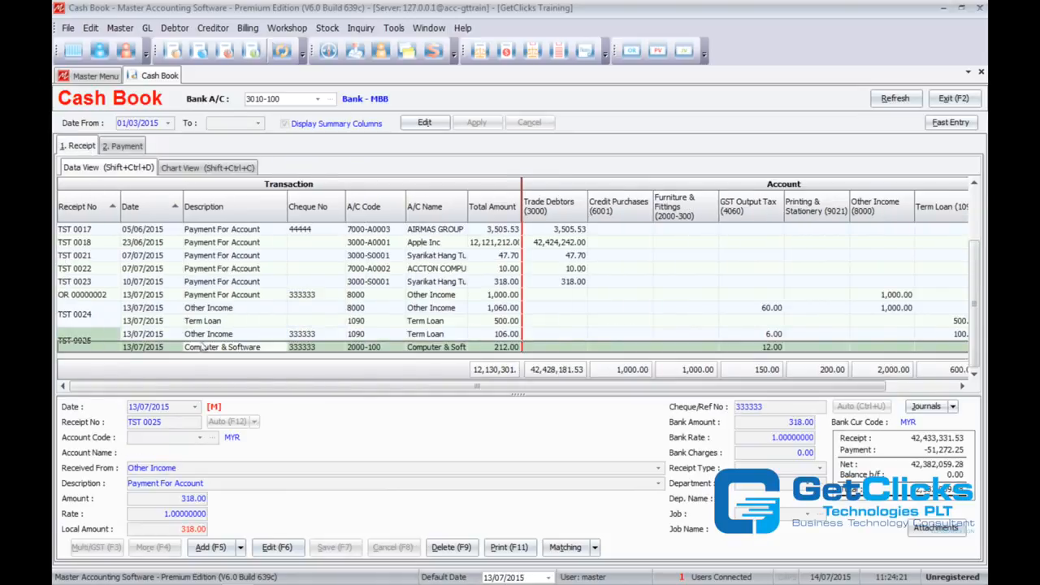
left_click(504, 548)
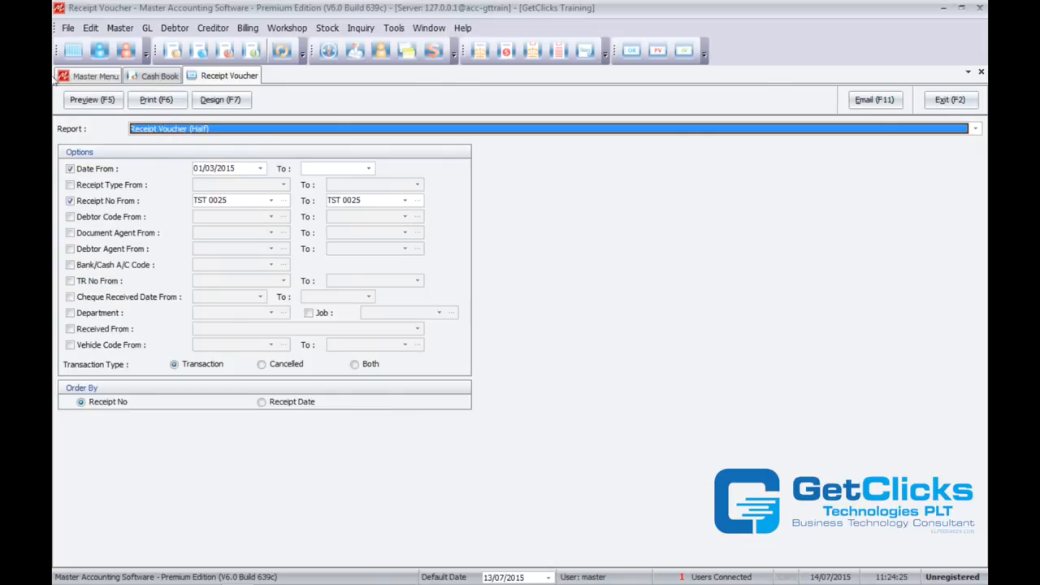
left_click(74, 99)
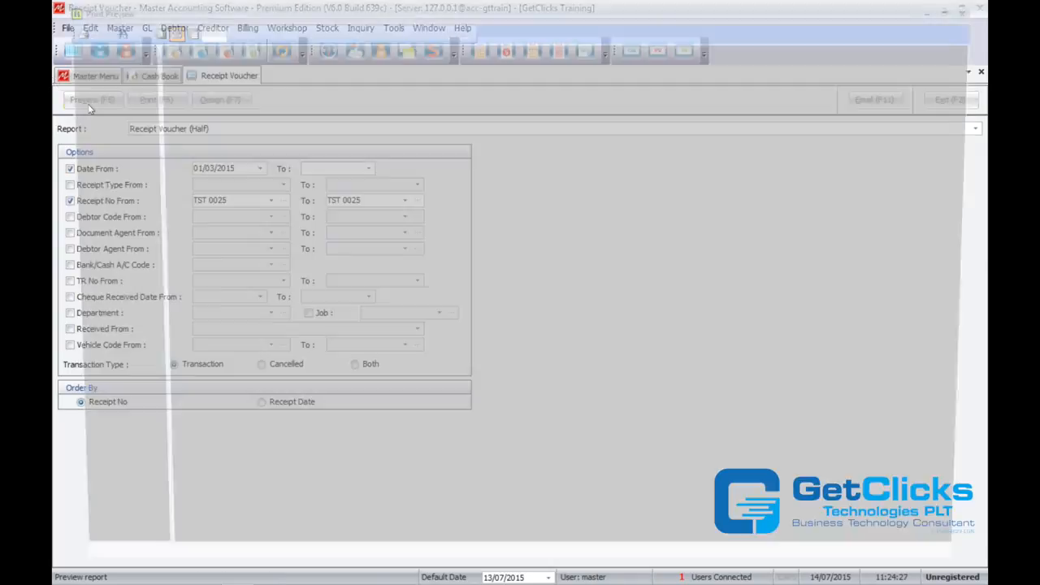